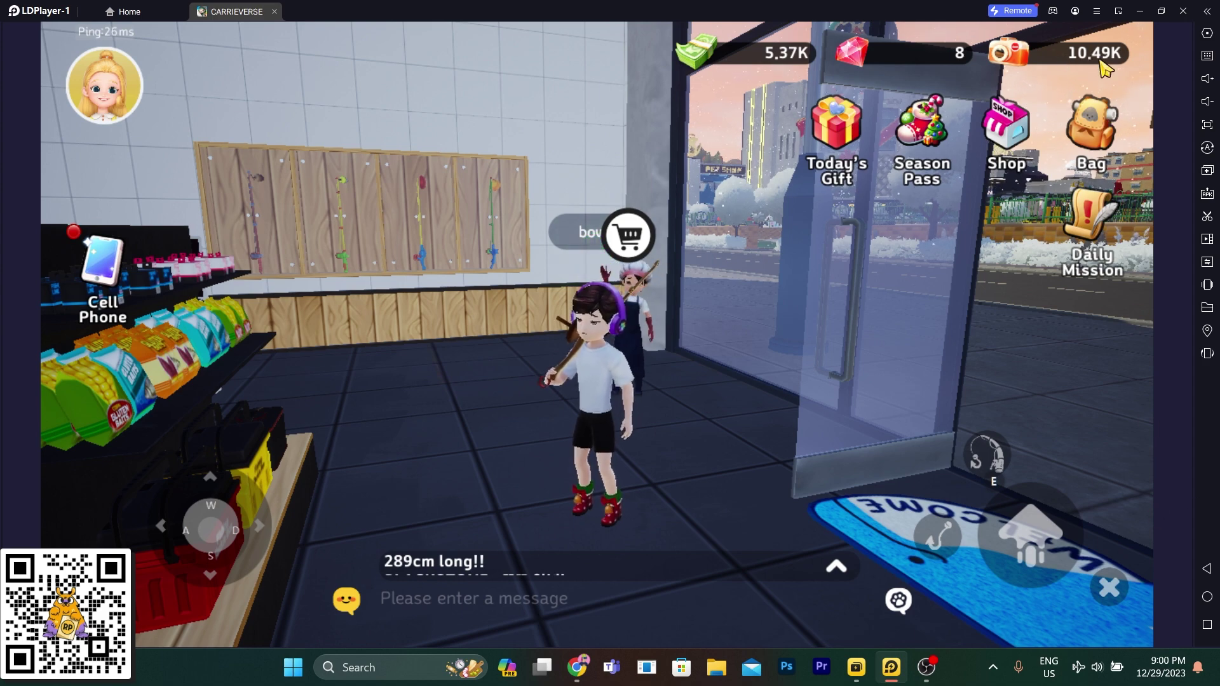
Check the fish category in the in-game bag.
left_click(1104, 129)
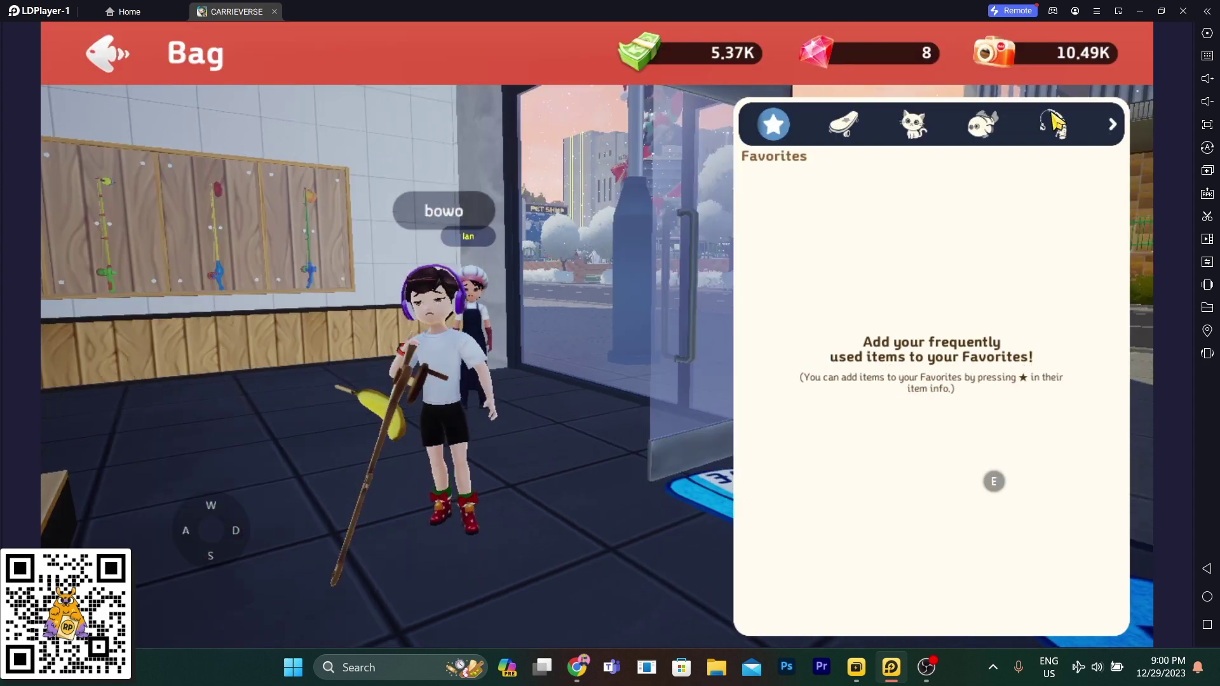
left_click(982, 129)
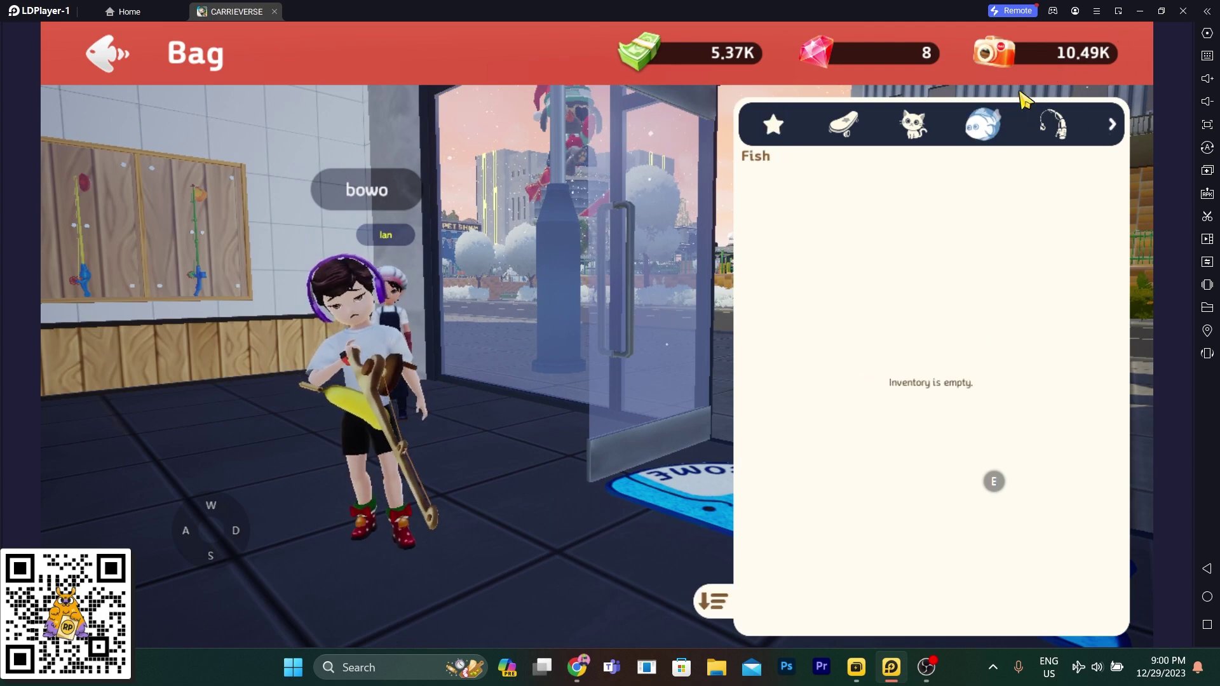
key("Escape")
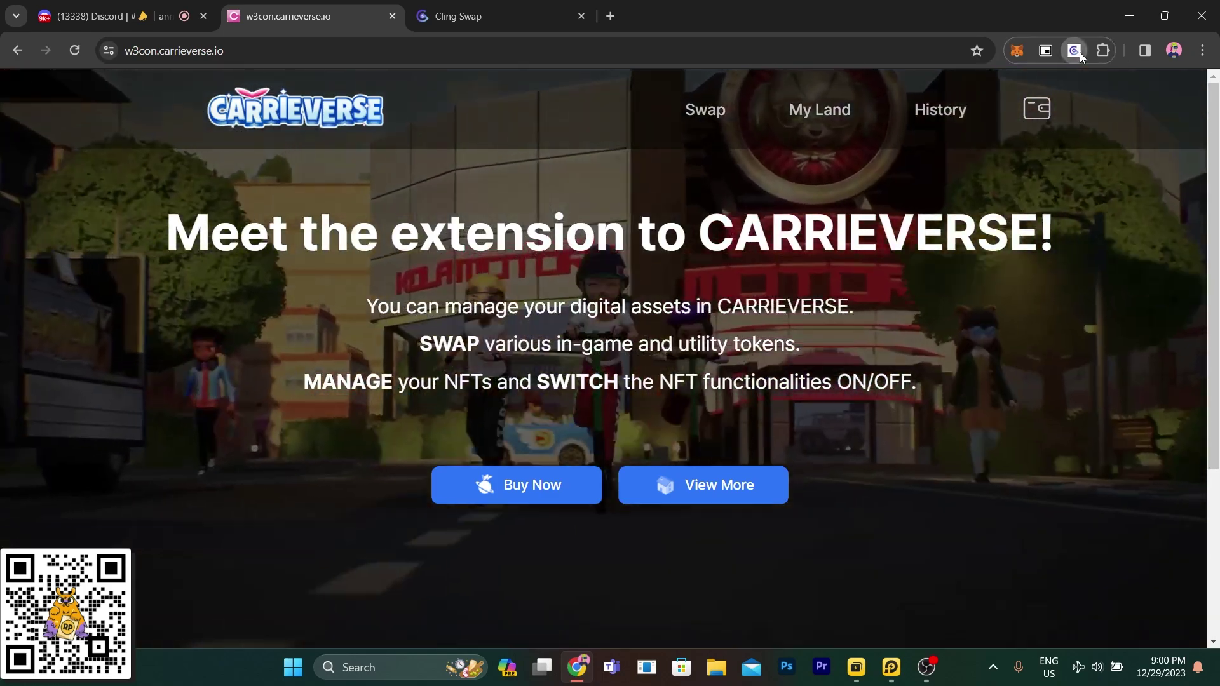
Switch to Chrome, connect Cling Wallet to the CARRIEVERSE site and open the connected wallet's details.
left_click(1080, 52)
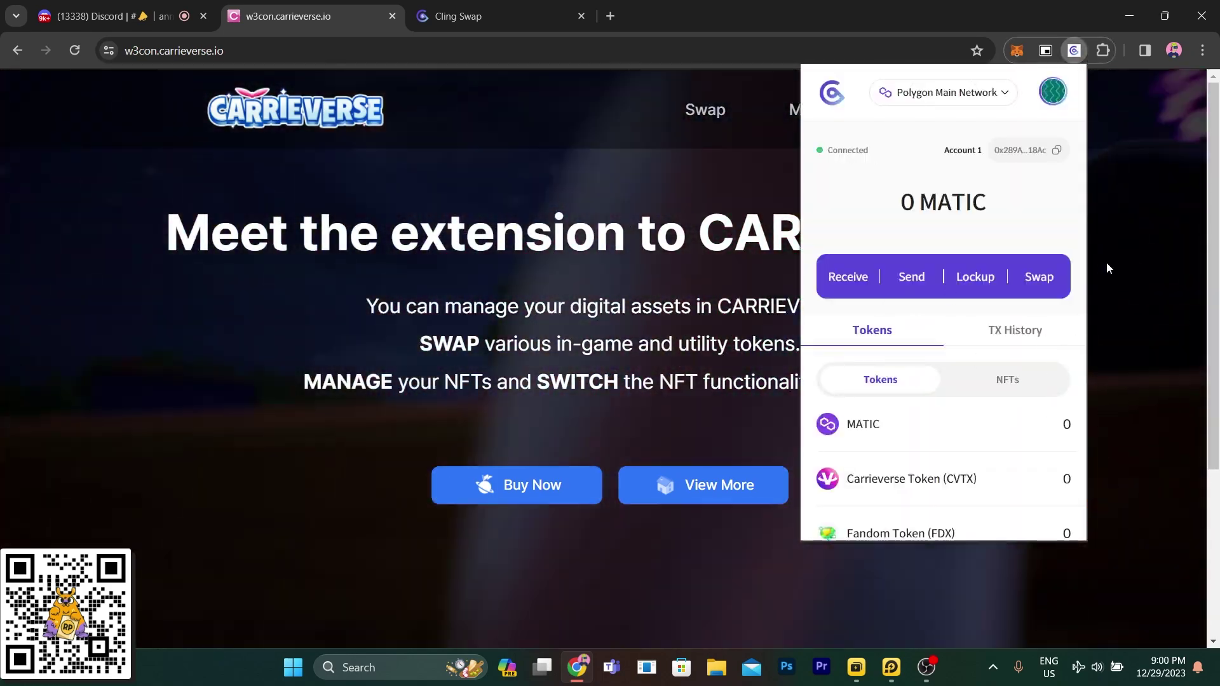
left_click(1107, 262)
left_click(1042, 115)
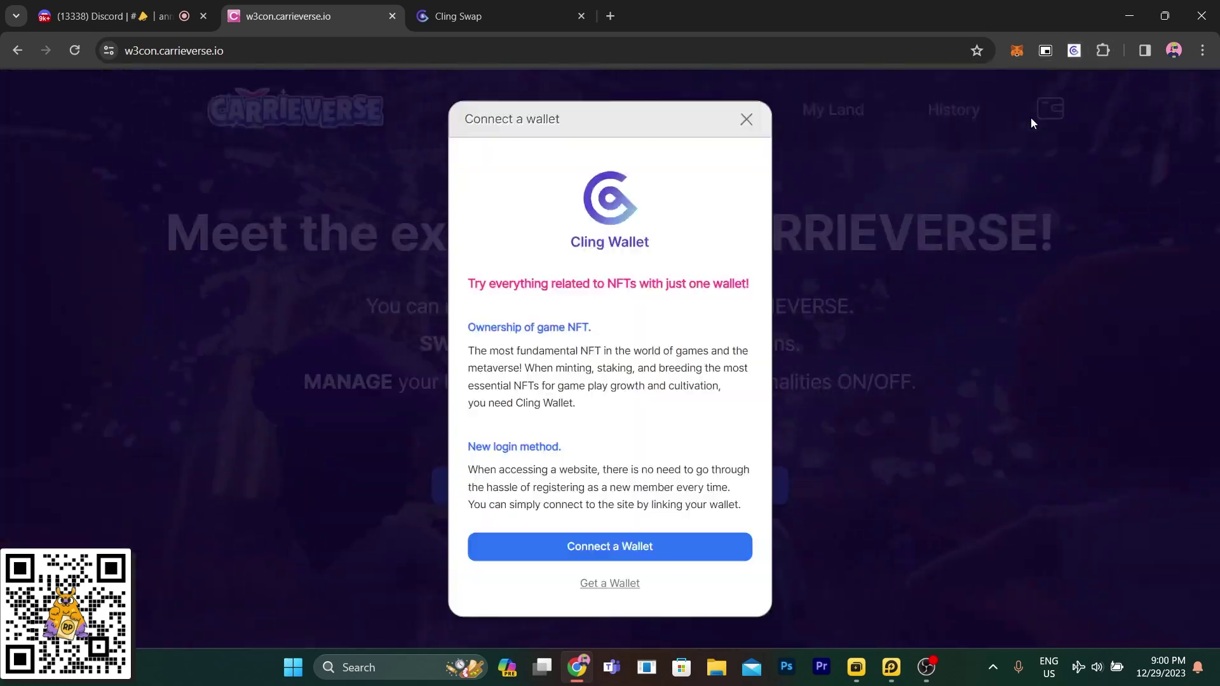
left_click(643, 550)
left_click(633, 516)
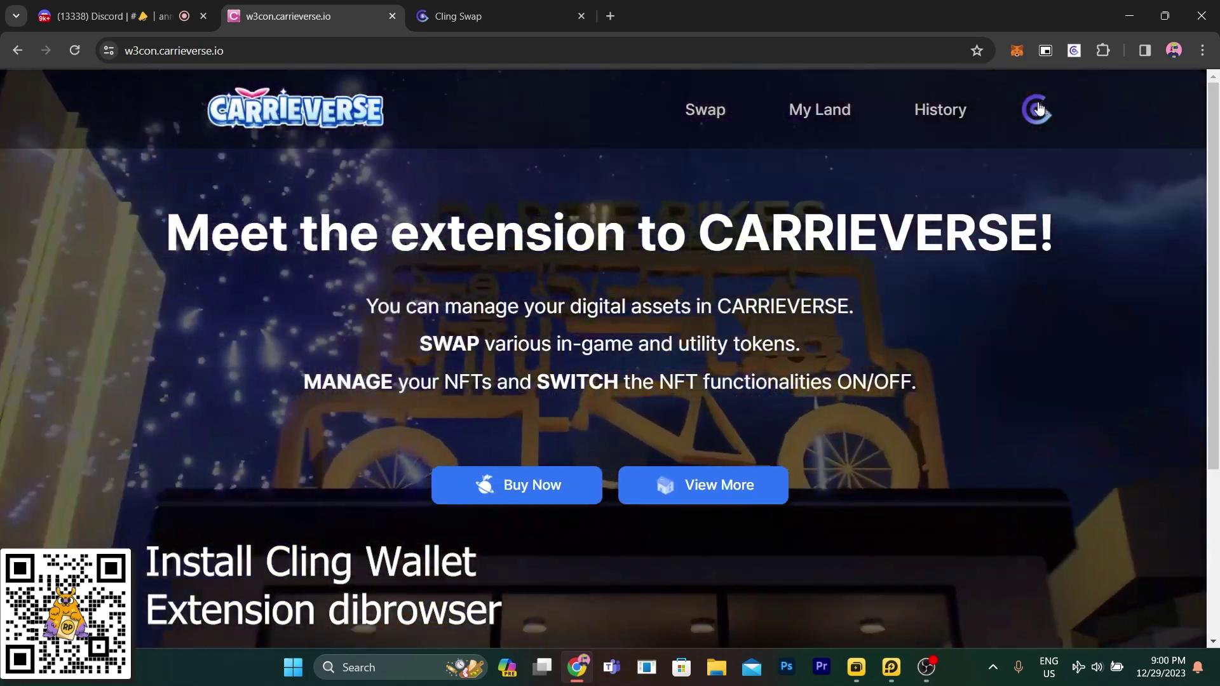
left_click(1043, 112)
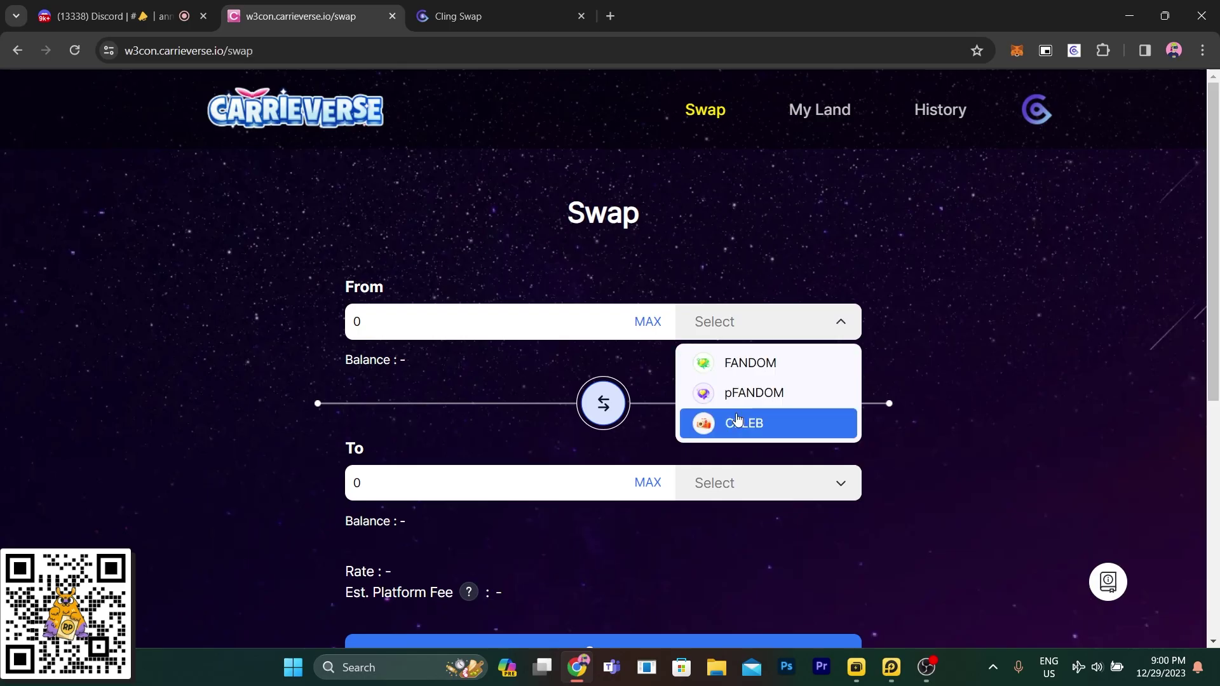
Set up a token swap of 5000 CELEB to pFANDOM.
left_click(756, 422)
left_click(815, 483)
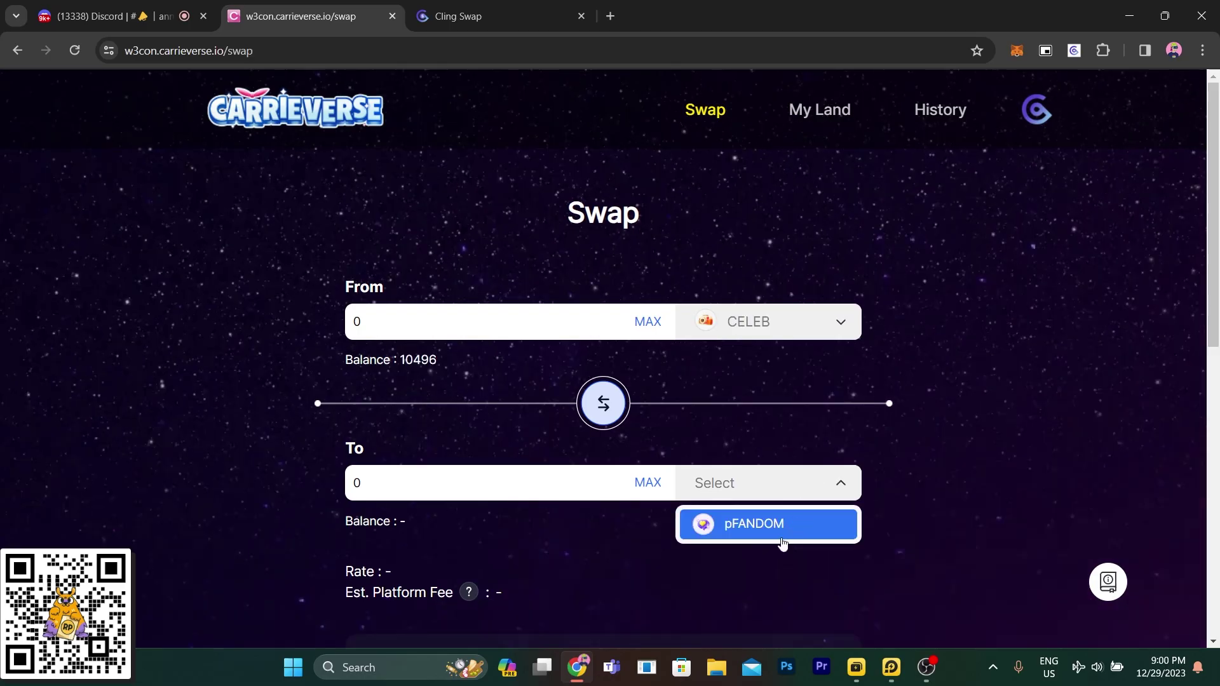
left_click(782, 536)
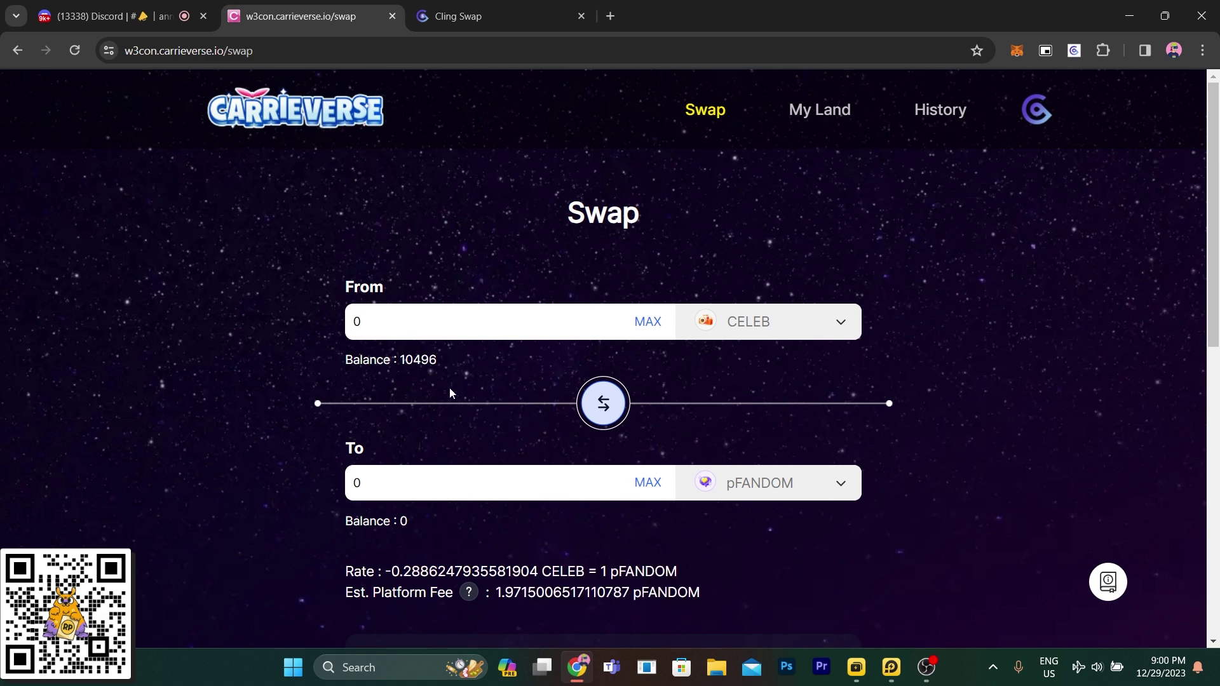
left_click(461, 318)
type("5000")
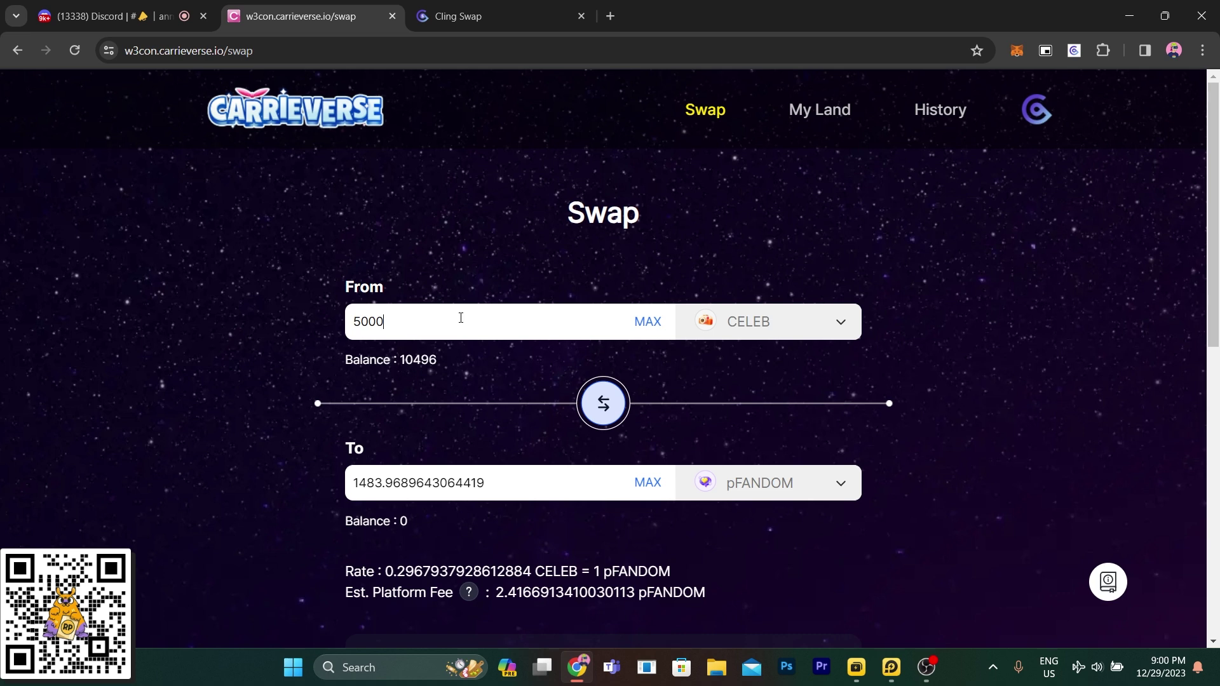
Examine the exchange rate, estimated platform fee and full notice for the CELEB to pFANDOM swap.
scroll(1107, 452, "down", 3)
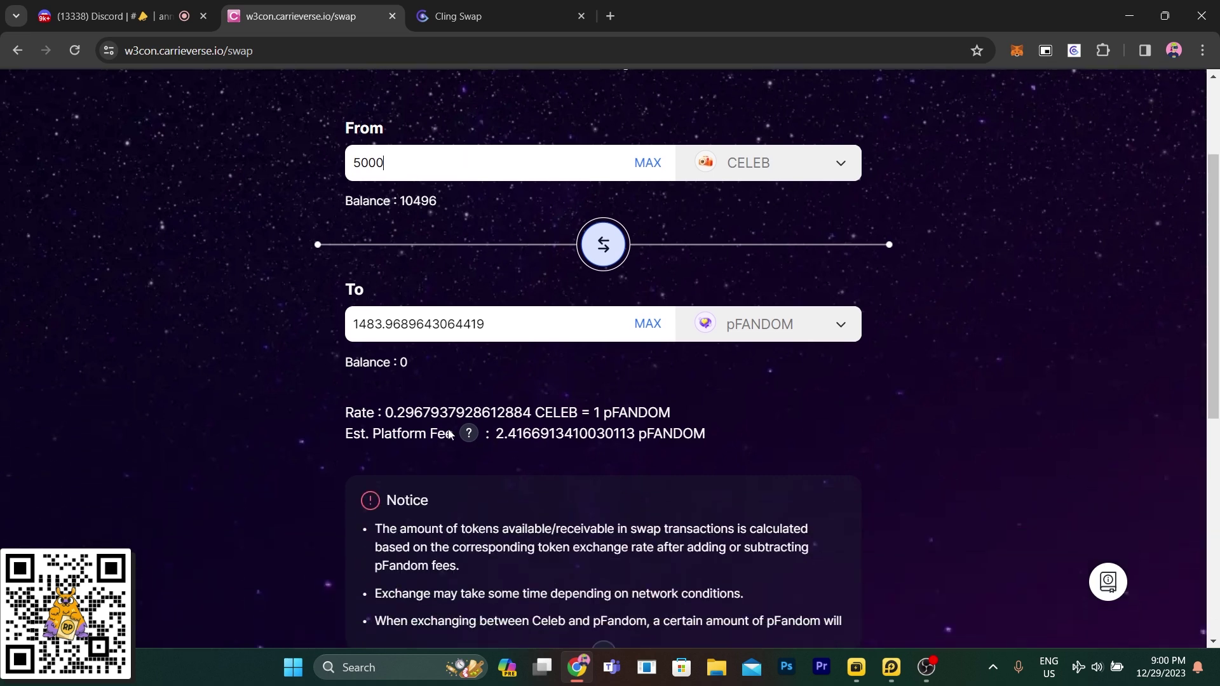
left_click_drag(379, 413, 572, 413)
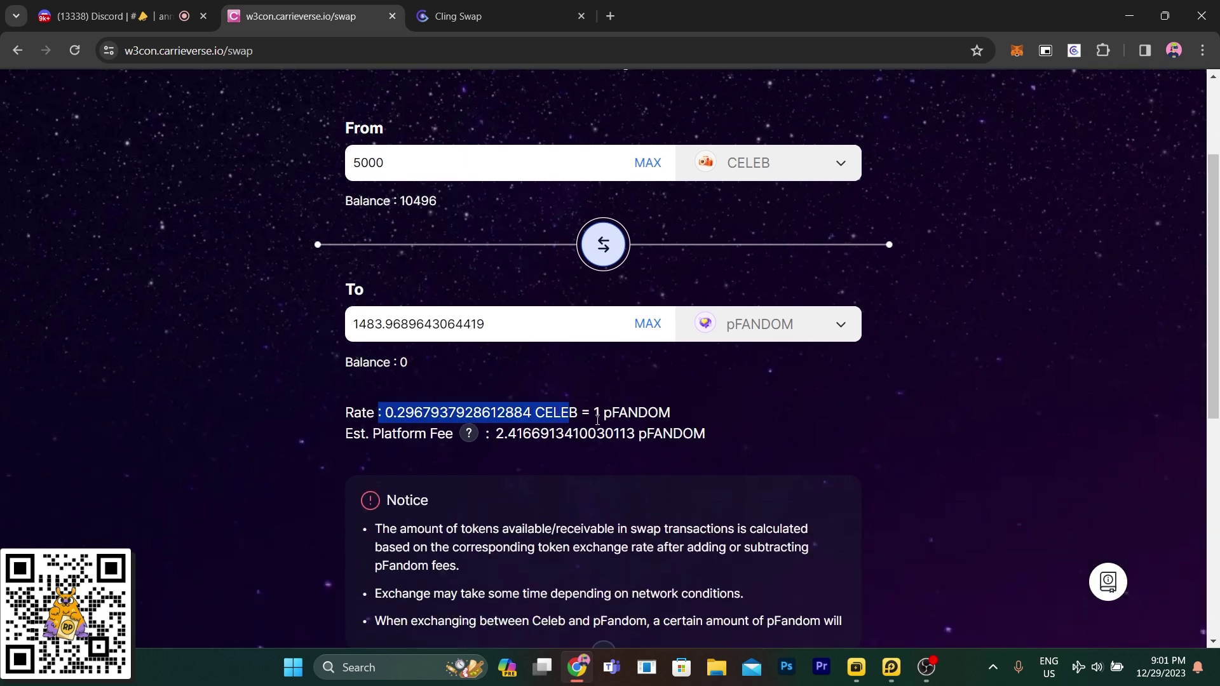
left_click(613, 412)
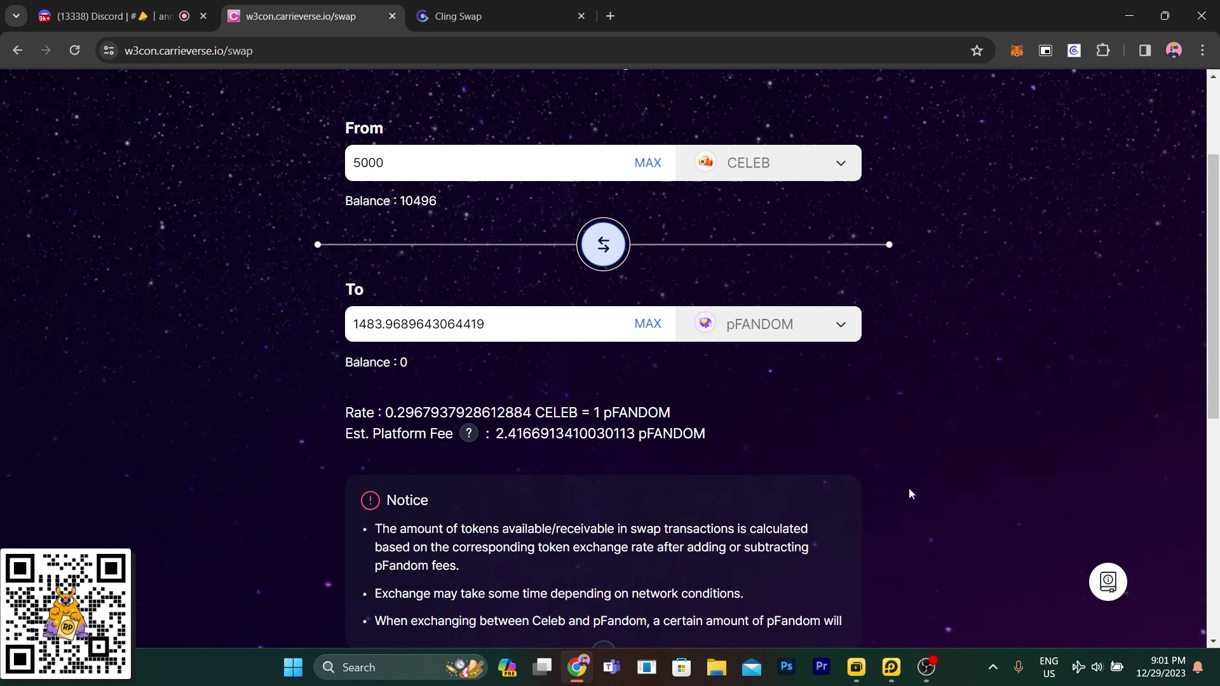
scroll(909, 493, "up", 1)
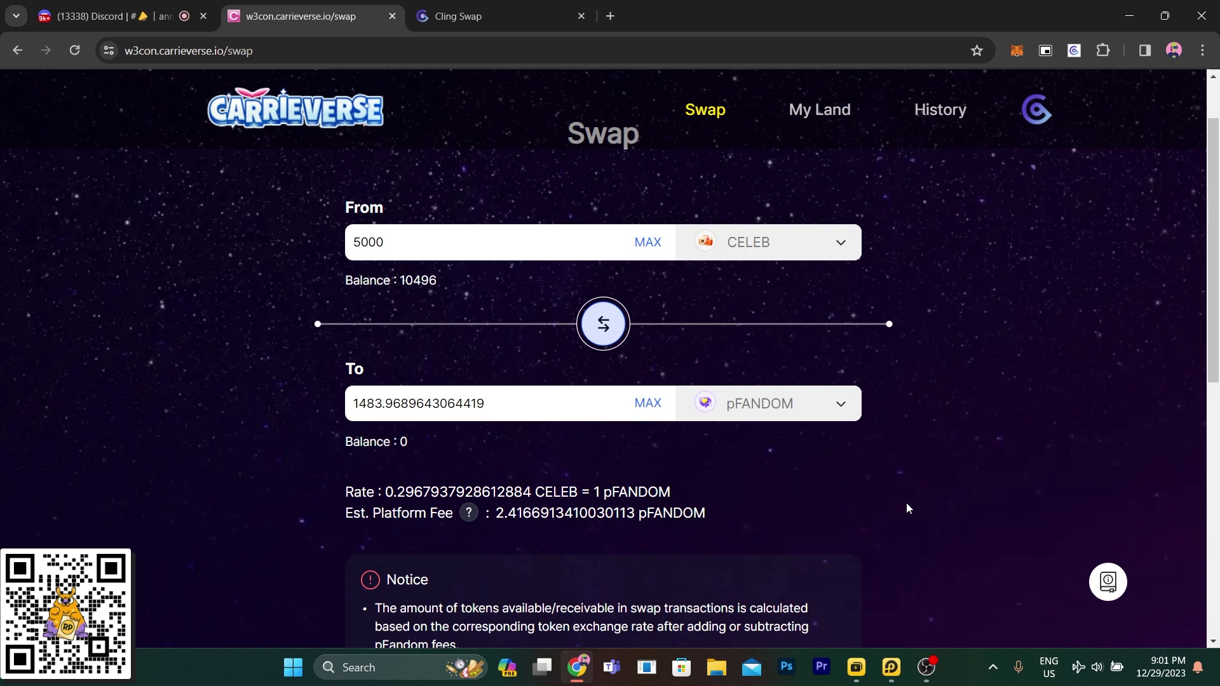
scroll(908, 508, "down", 1)
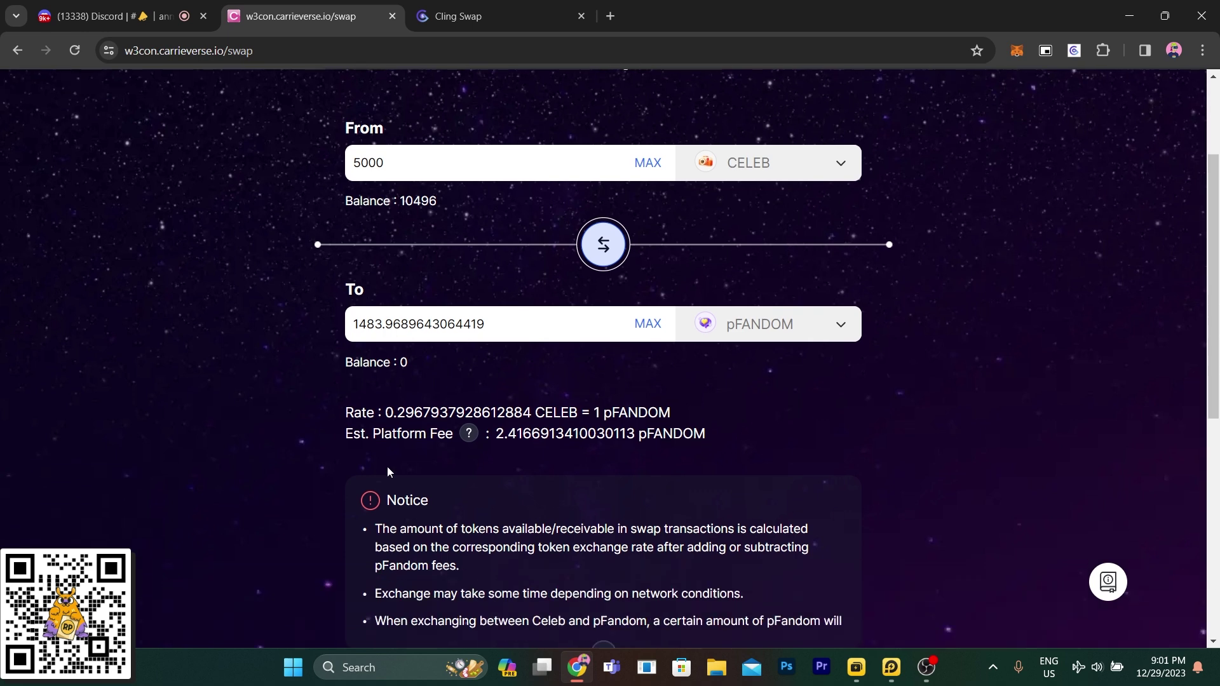
left_click_drag(497, 435, 706, 446)
scroll(848, 447, "up", 1)
left_click(959, 517)
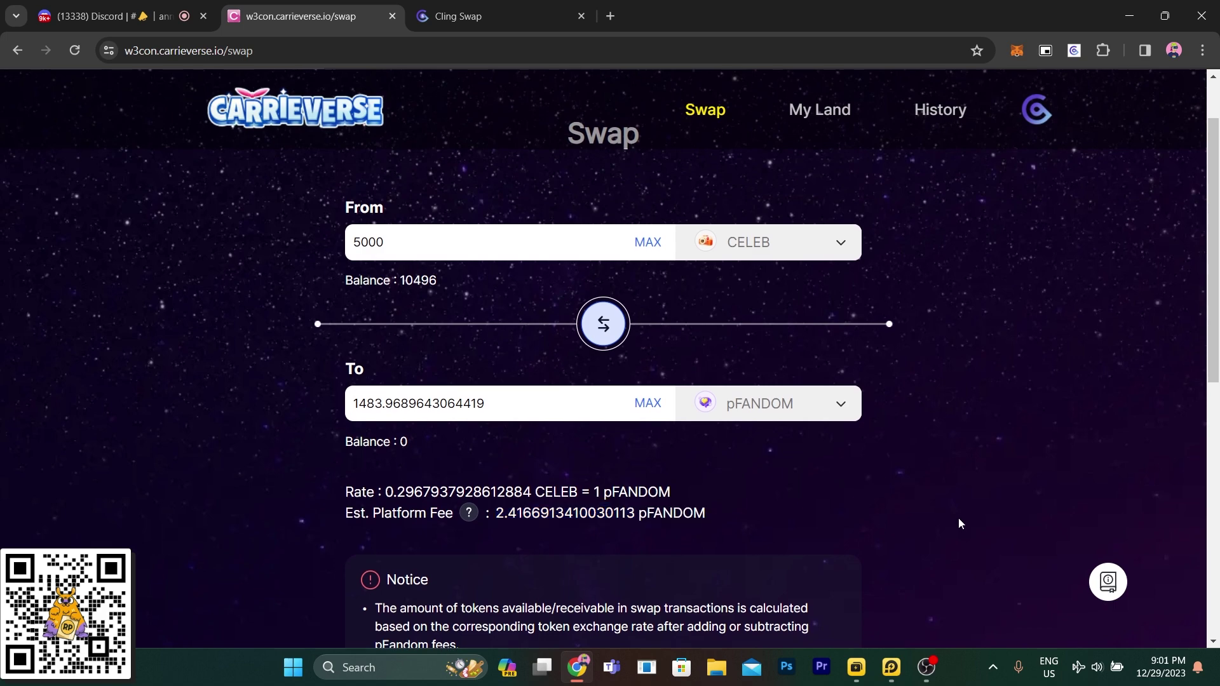
scroll(942, 498, "down", 3)
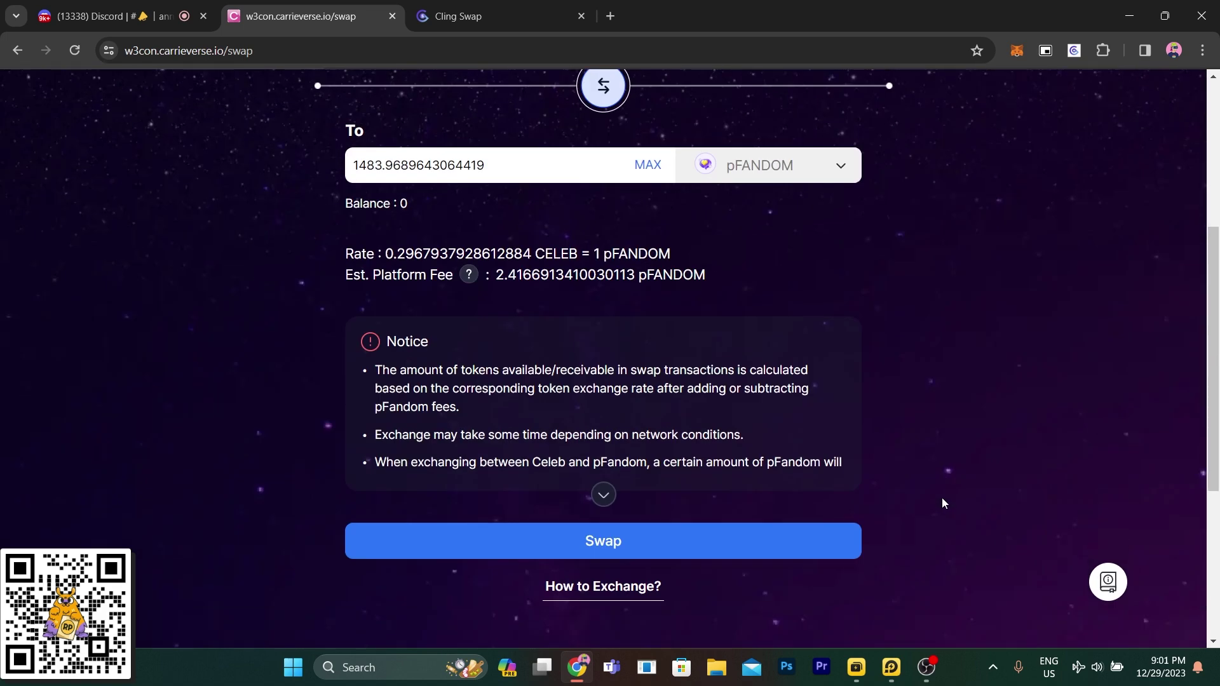
left_click(604, 495)
scroll(799, 457, "down", 5)
scroll(692, 404, "up", 2)
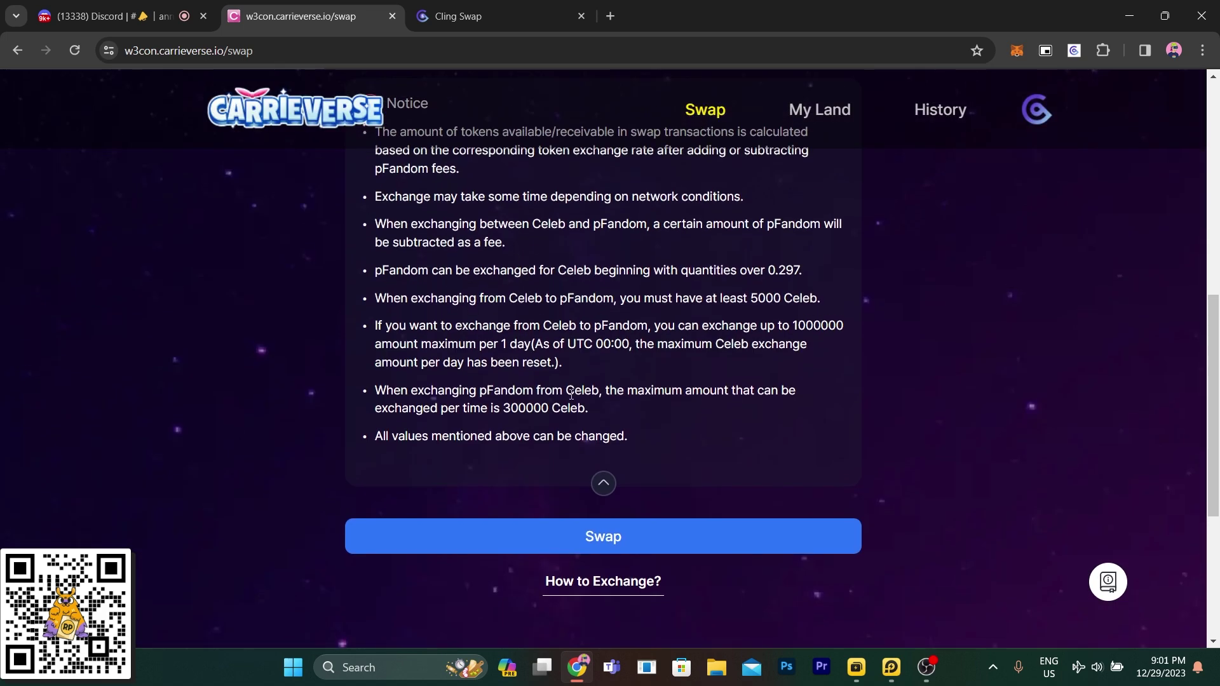
Submit the CELEB to pFANDOM swap and check its outcome in the token swap history and the CV Inventory assets.
left_click(648, 547)
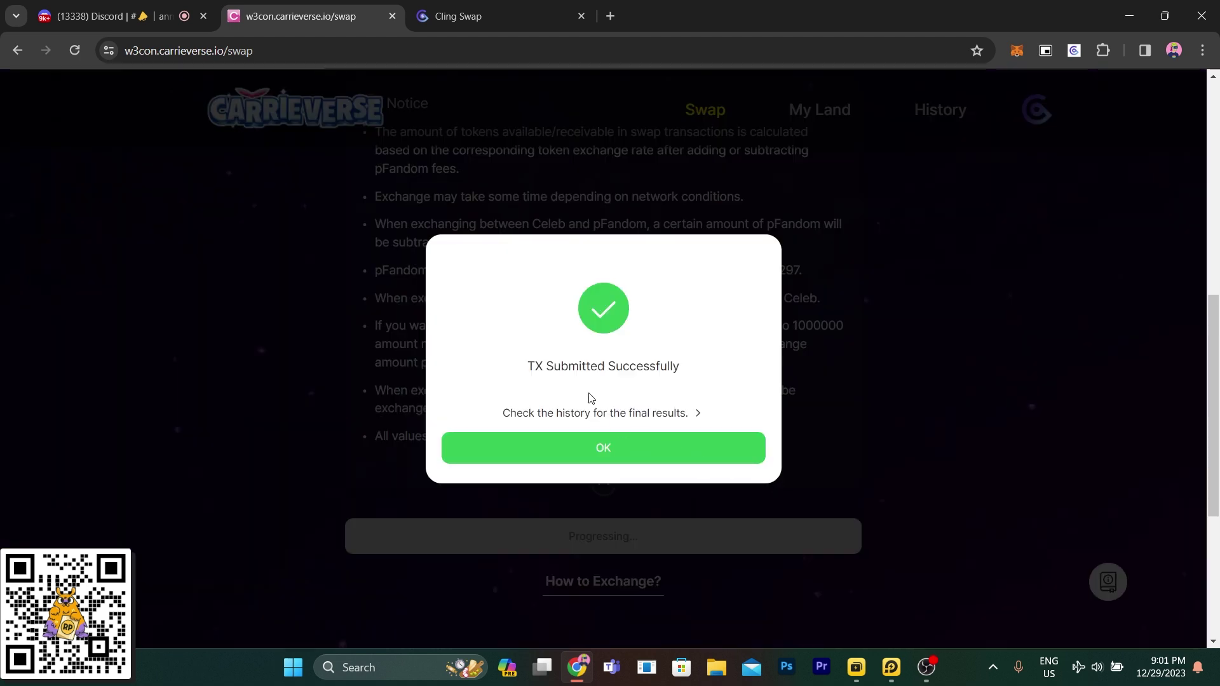
left_click(642, 420)
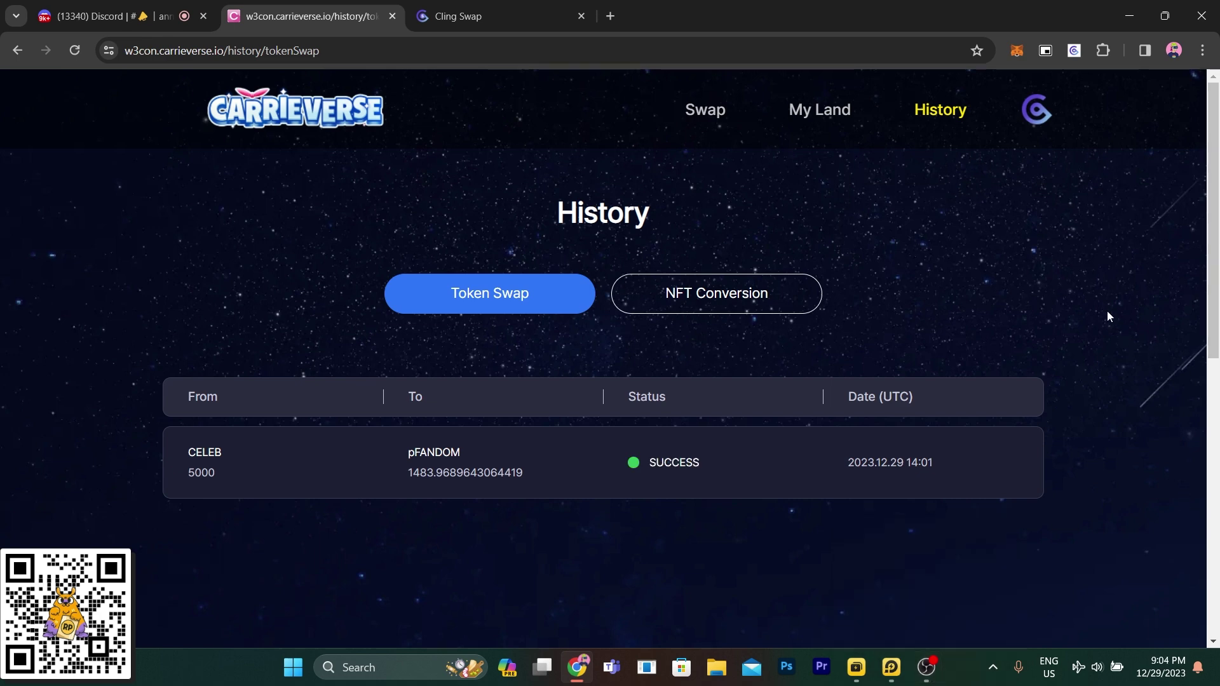
left_click(1042, 116)
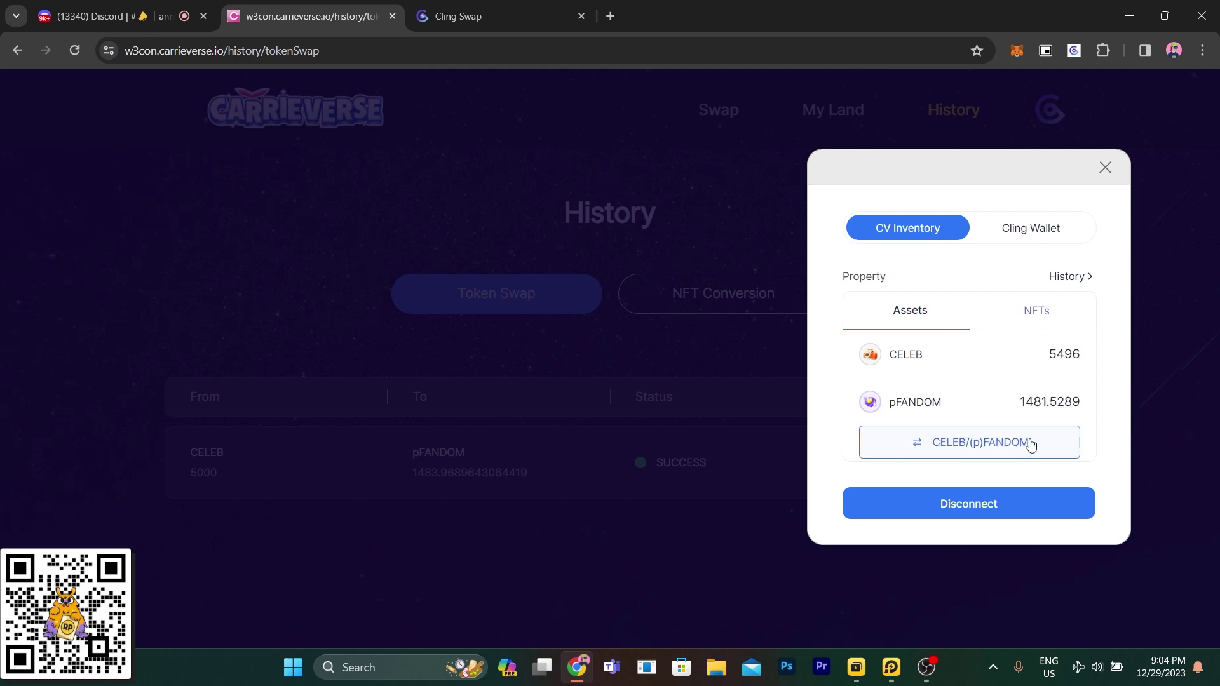
left_click(1151, 383)
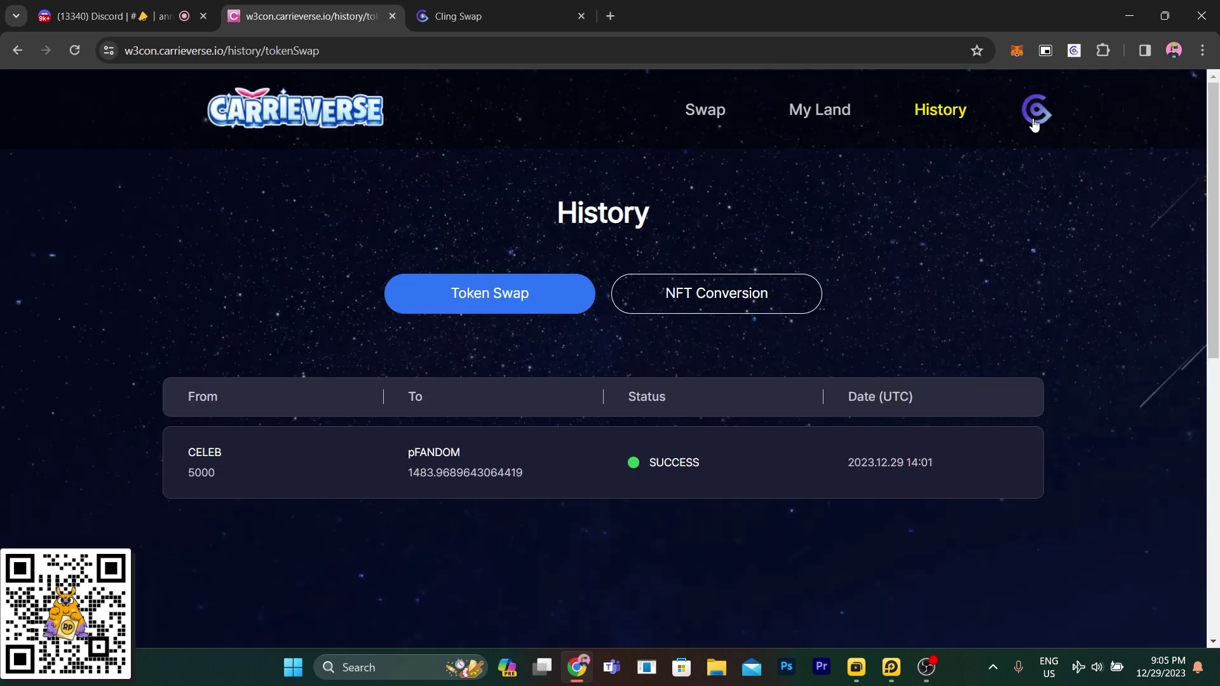
Set up a new token swap from pFANDOM to FANDOM.
left_click(708, 107)
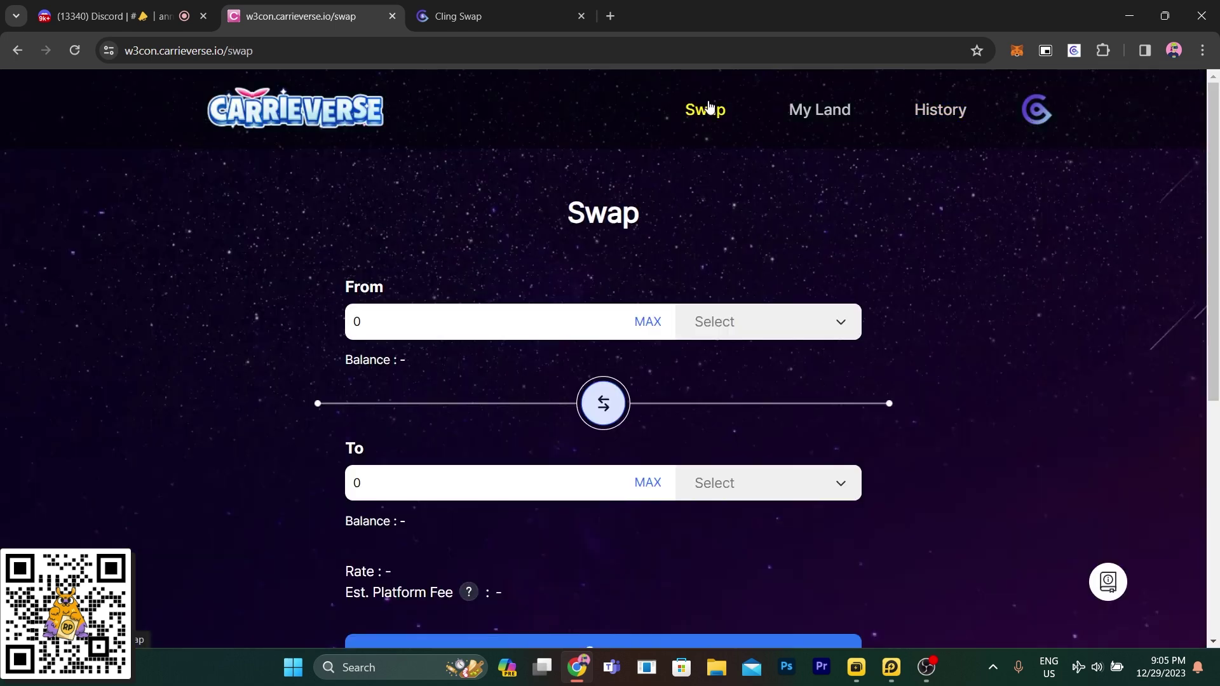
left_click(804, 493)
left_click(850, 327)
left_click(787, 394)
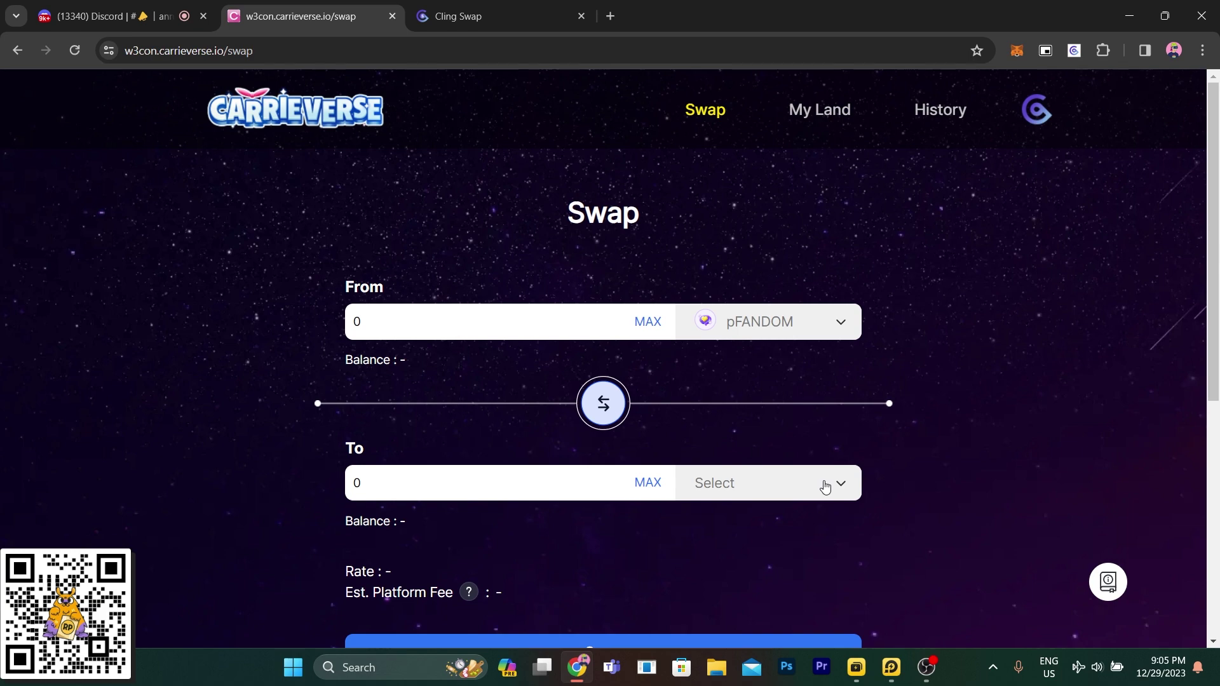
left_click(824, 485)
left_click(776, 532)
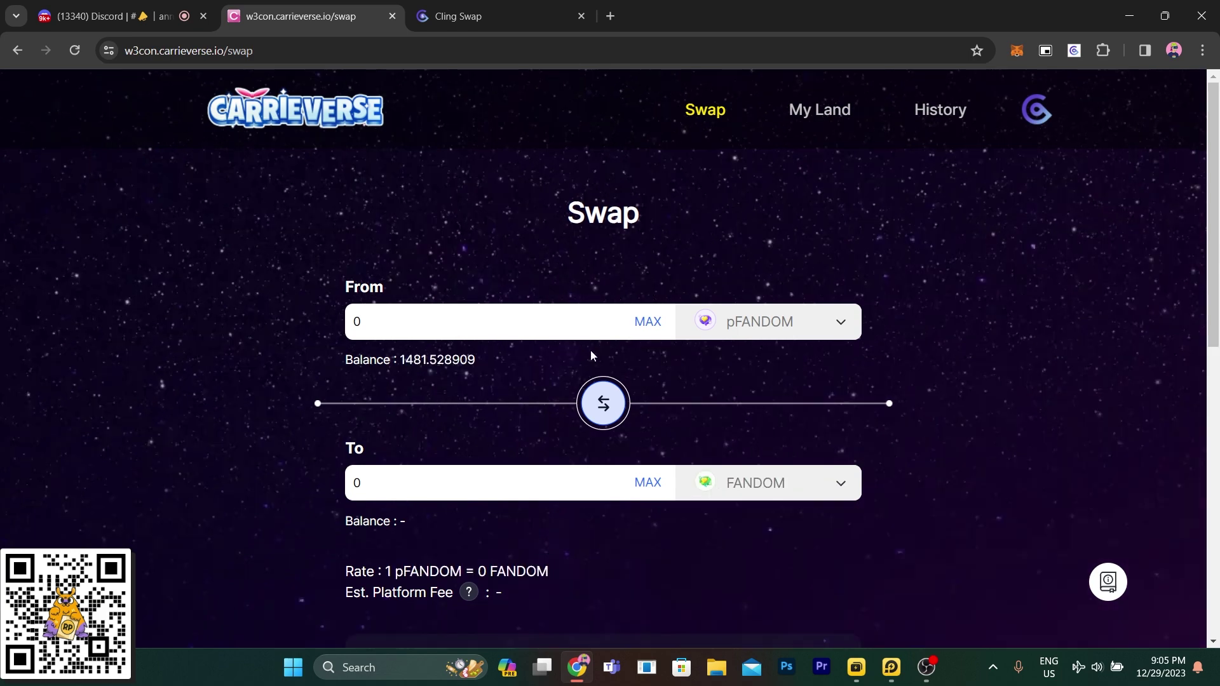
Try to swap the maximum available pFANDOM balance to FANDOM.
left_click(648, 322)
scroll(926, 432, "down", 3)
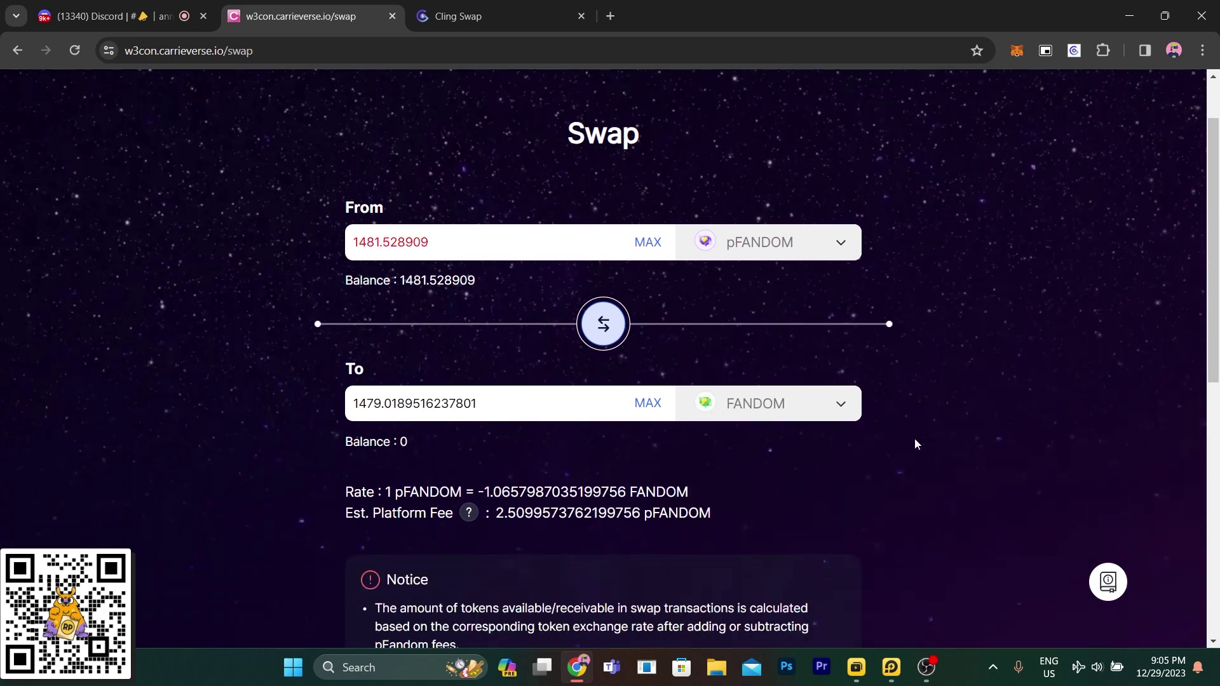
scroll(915, 443, "up", 1)
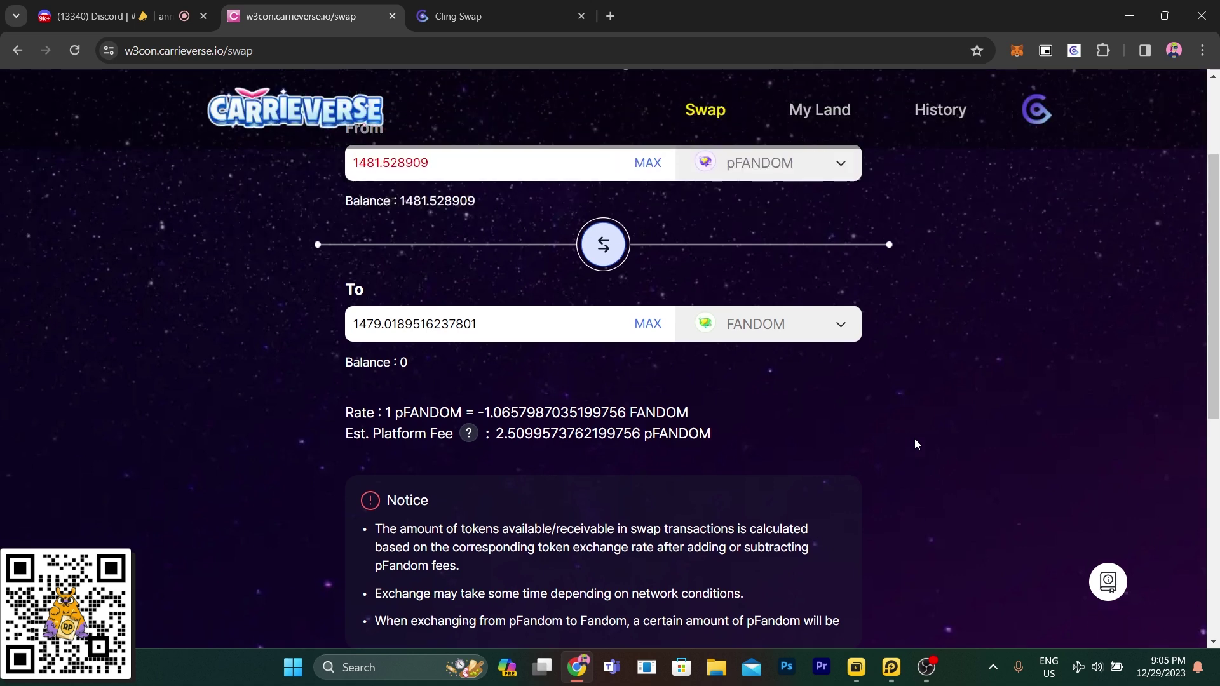
scroll(915, 442, "down", 3)
left_click(736, 469)
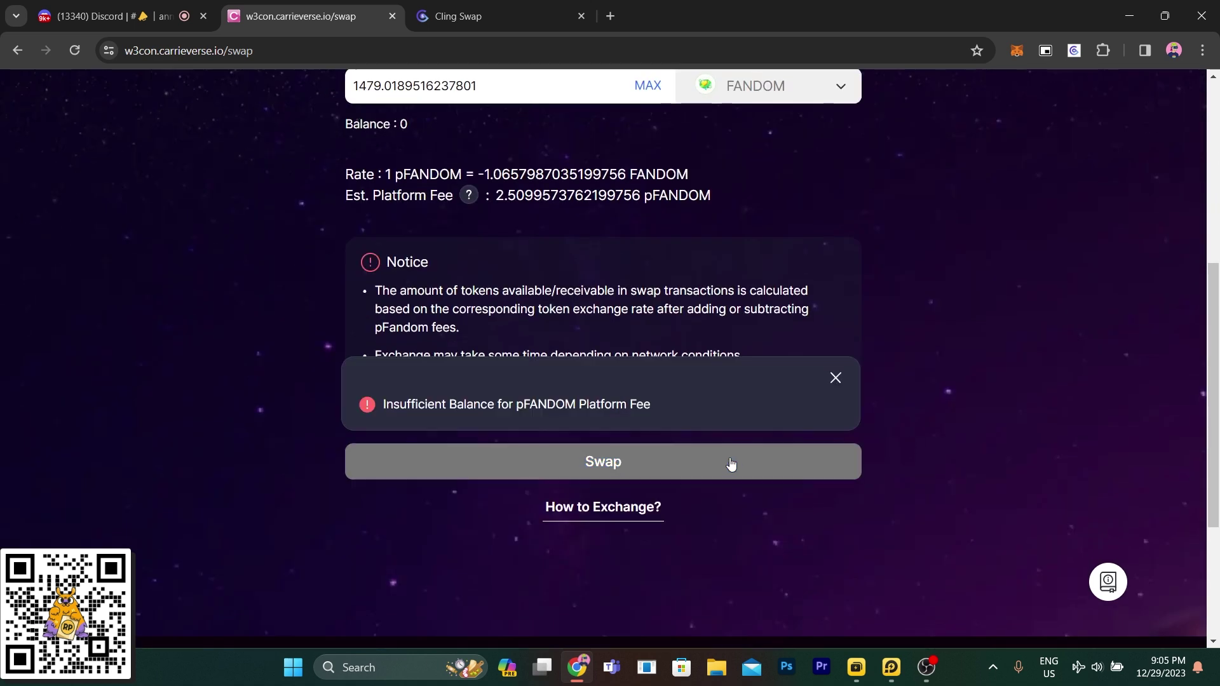
left_click(837, 380)
Set the amount of pFANDOM to swap to 1479.
scroll(883, 387, "up", 5)
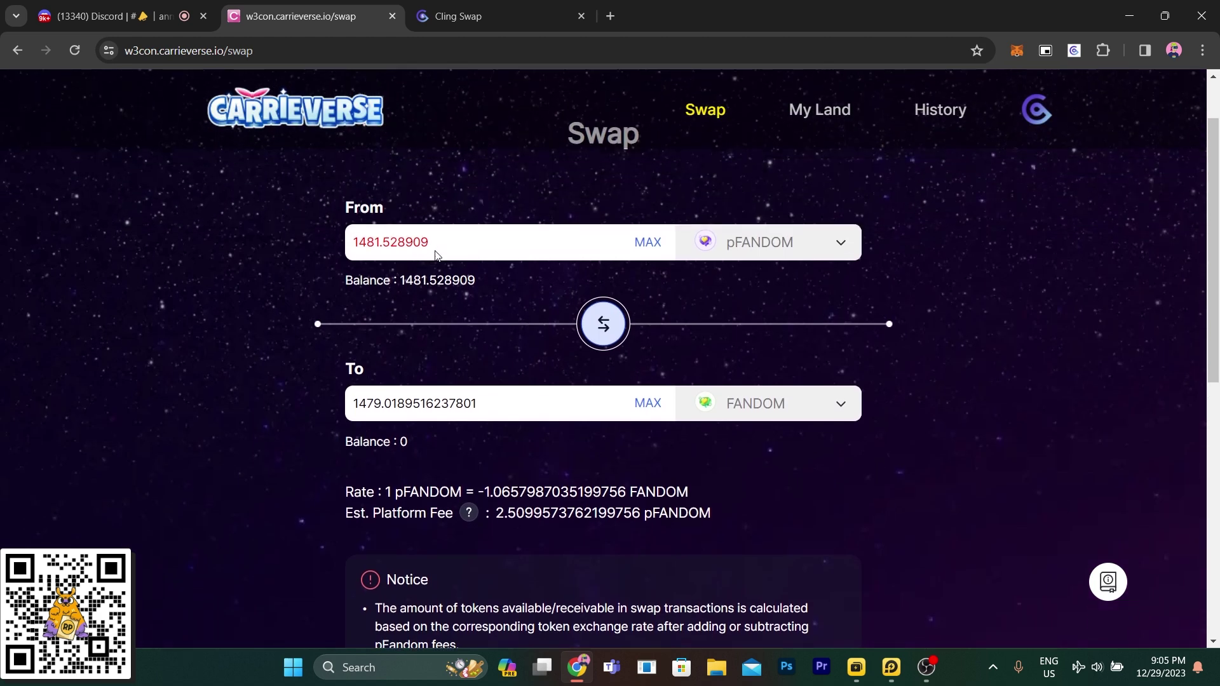
scroll(638, 386, "up", 2)
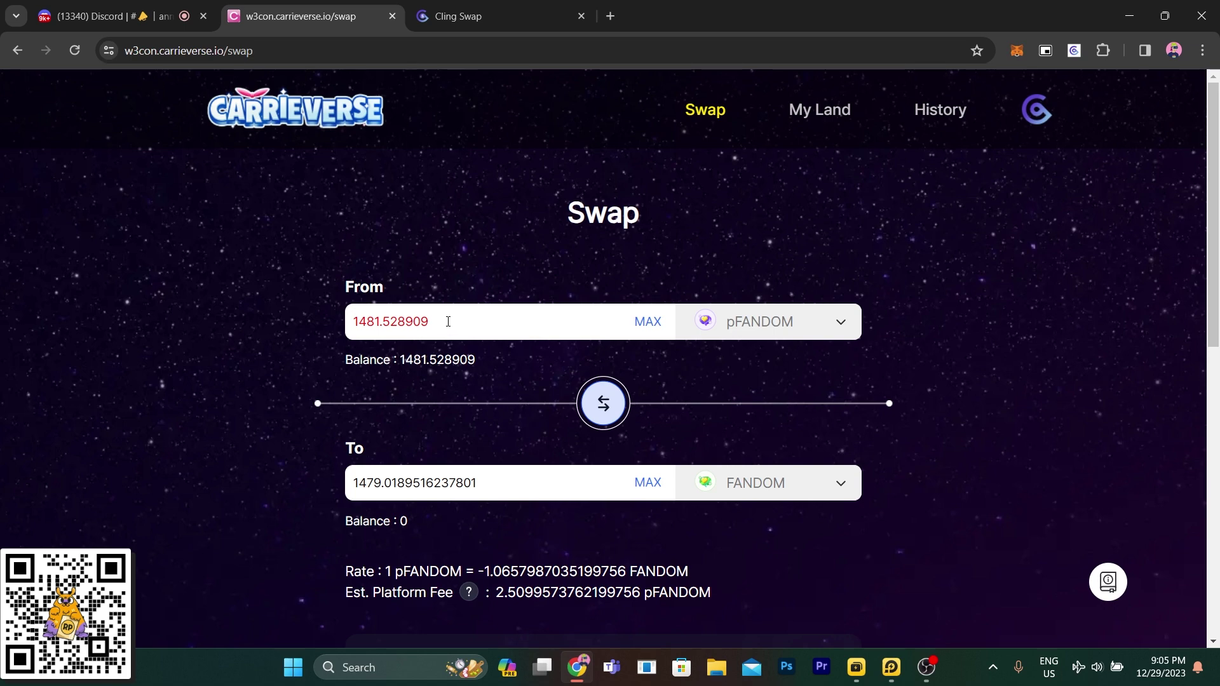
scroll(754, 490, "down", 3)
scroll(478, 344, "up", 3)
left_click_drag(446, 319, 368, 322)
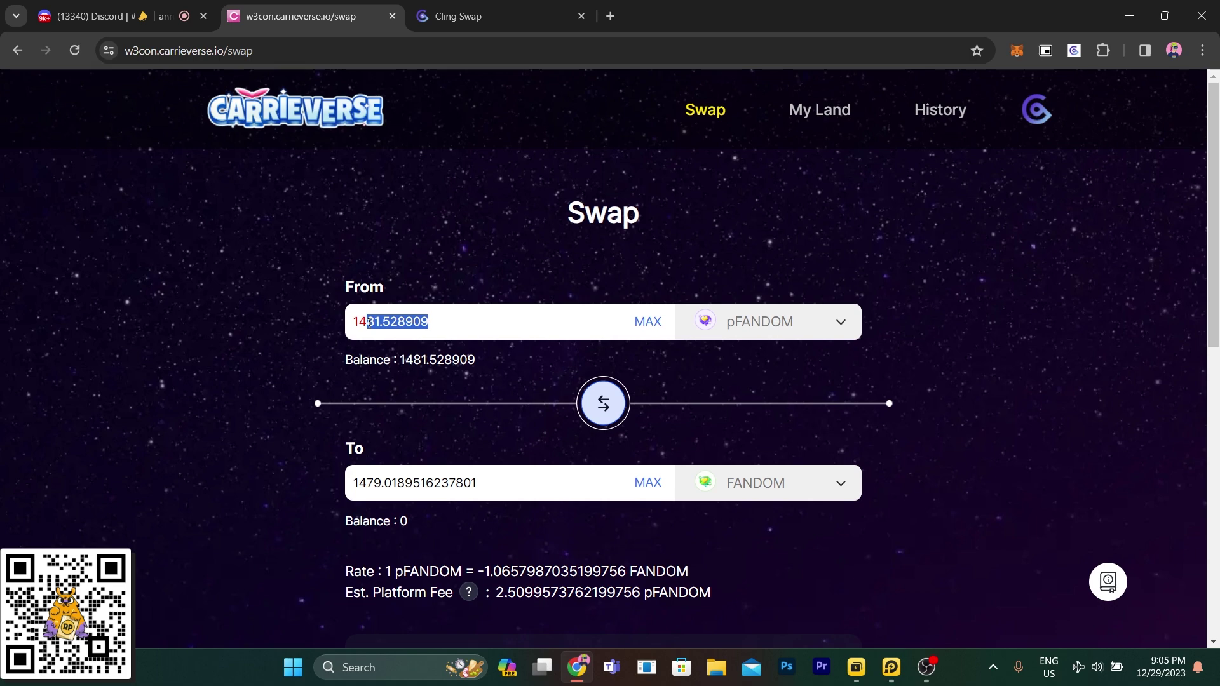
type("79")
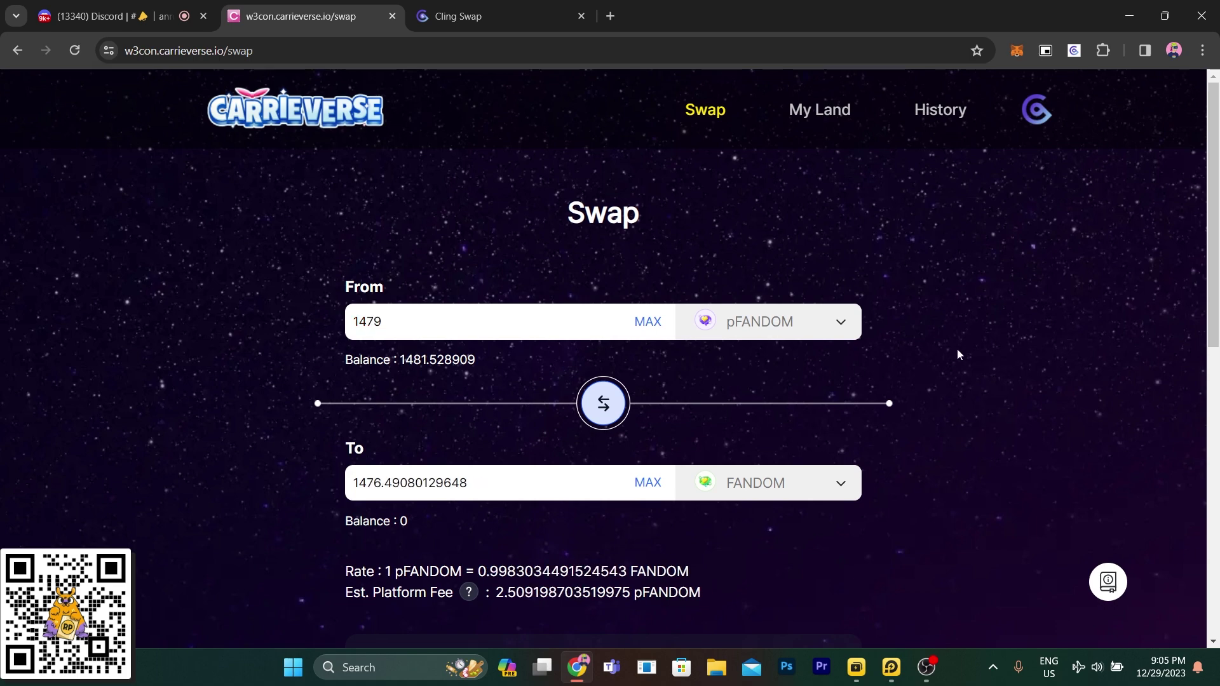
Submit the swap of 1479 pFANDOM to FANDOM after reviewing its platform fee, and check the outcome in the token swap history.
scroll(959, 354, "down", 3)
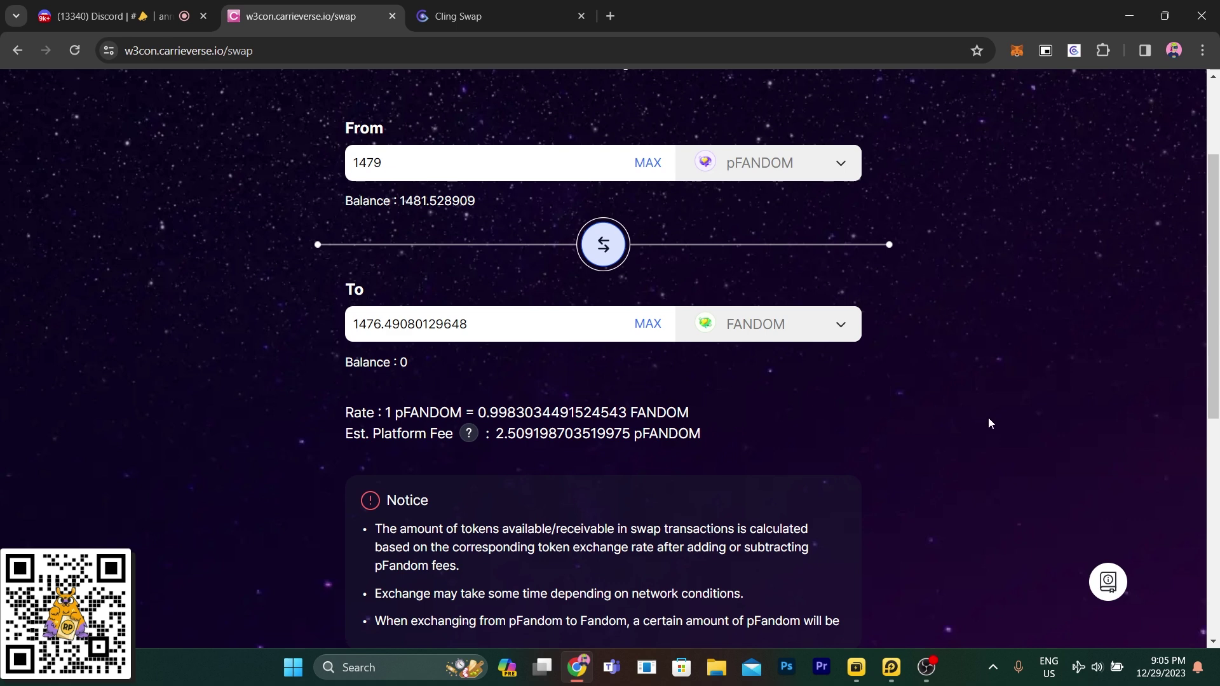
scroll(989, 423, "up", 2)
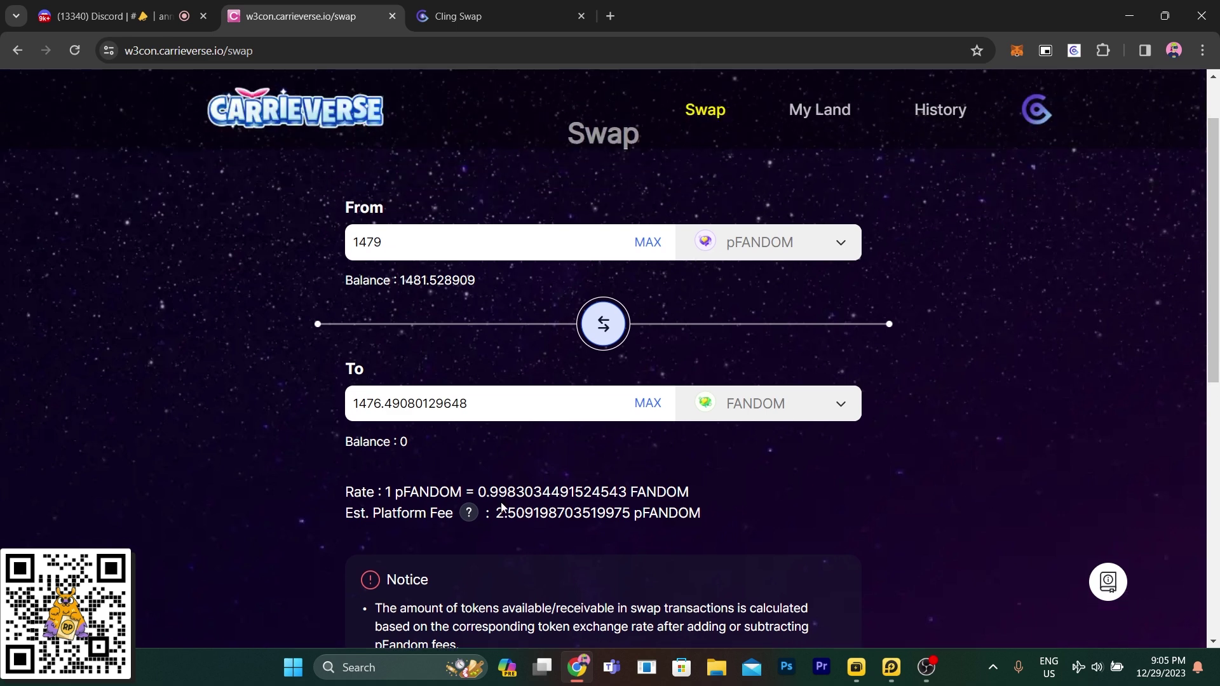
left_click_drag(501, 517, 702, 519)
left_click(1004, 476)
scroll(1004, 477, "down", 1)
scroll(1004, 479, "down", 5)
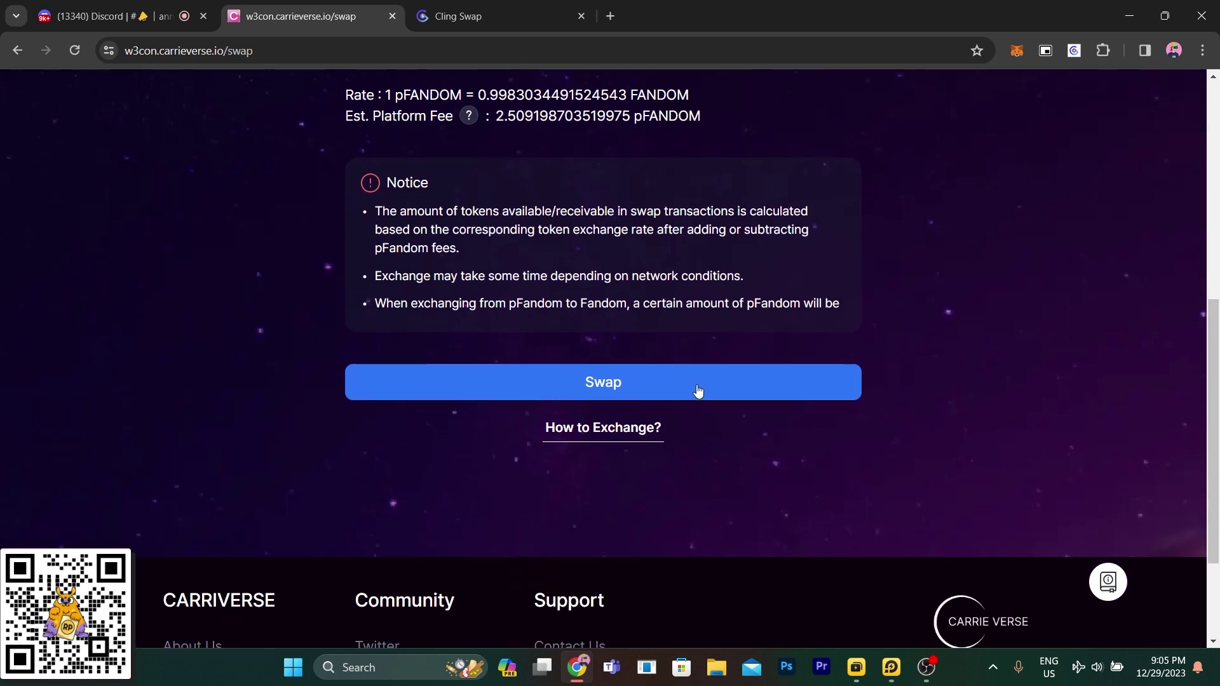
left_click(698, 389)
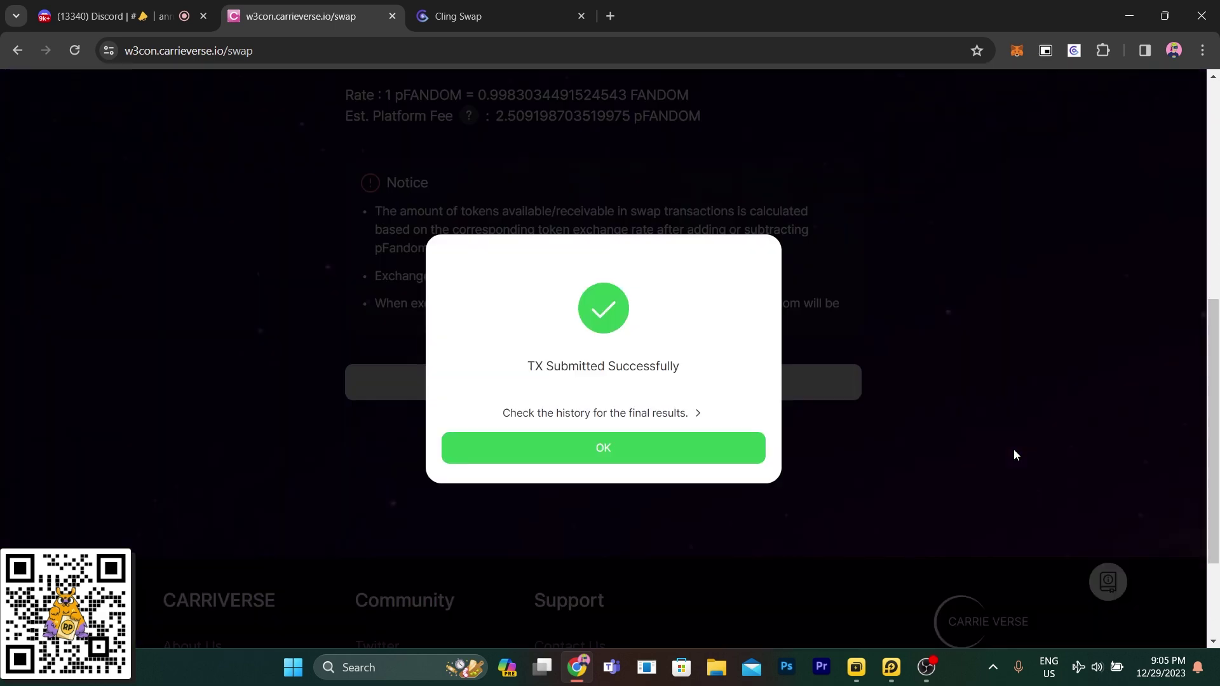
left_click(688, 414)
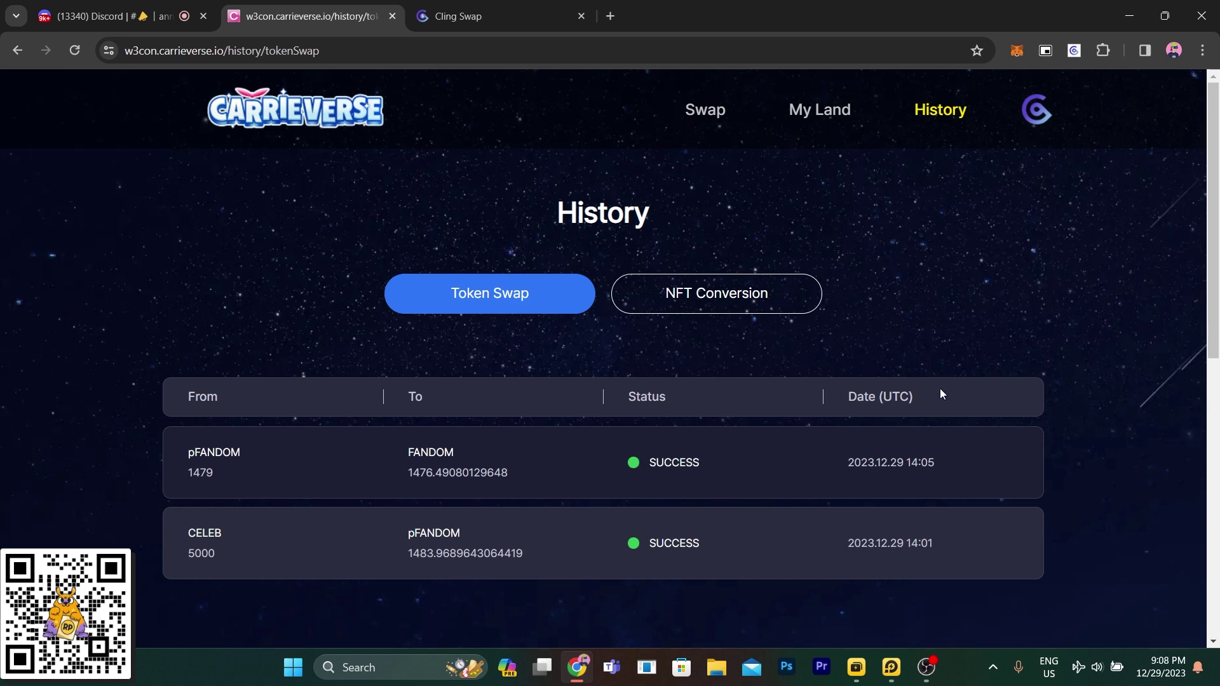
Switch to Cling Swap and check the FDX balance among the connected wallet's assets.
left_click(516, 9)
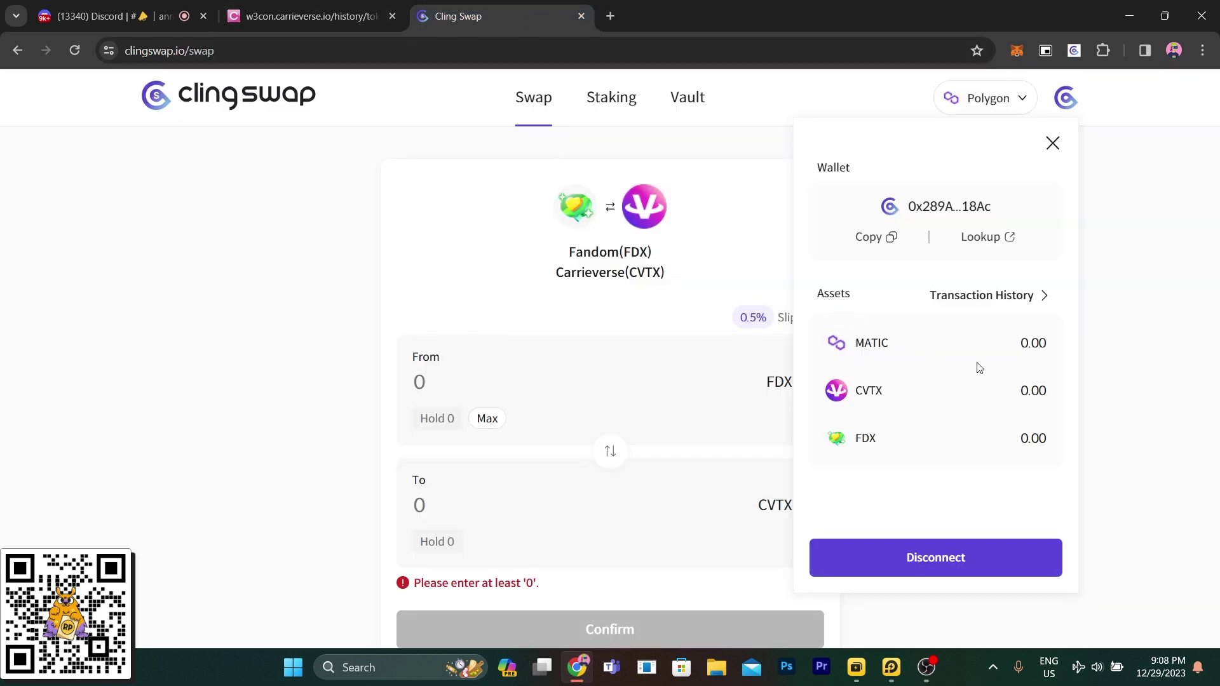
left_click(1159, 347)
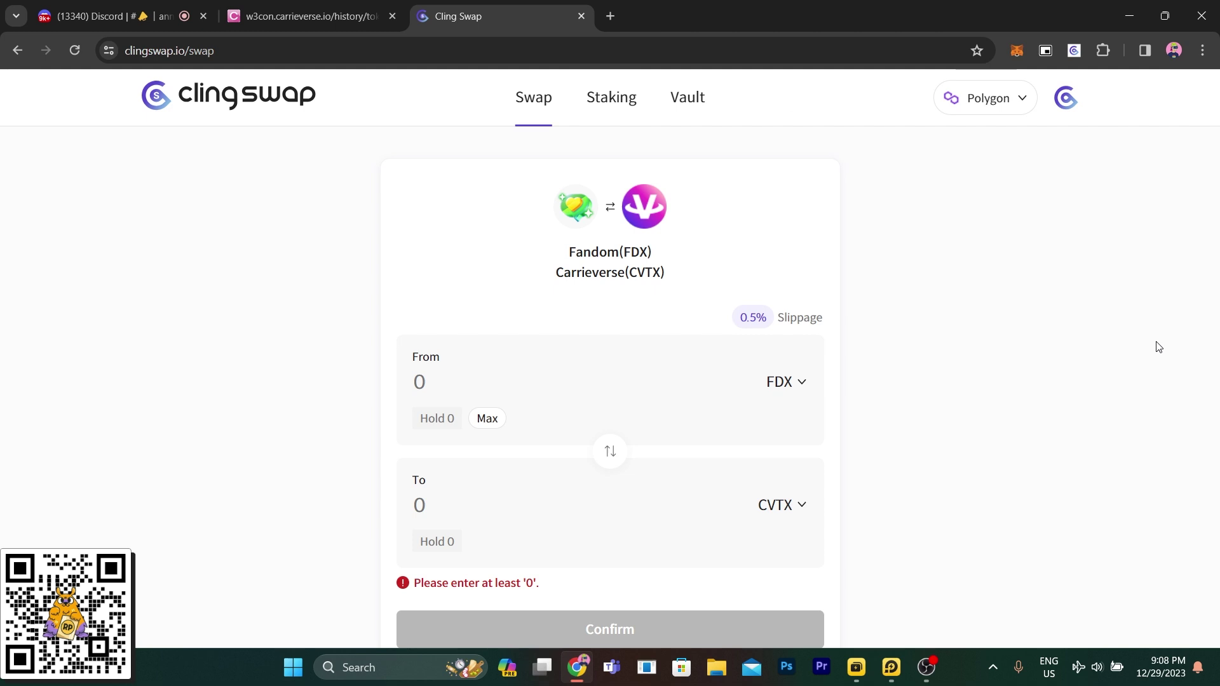
left_click(1067, 99)
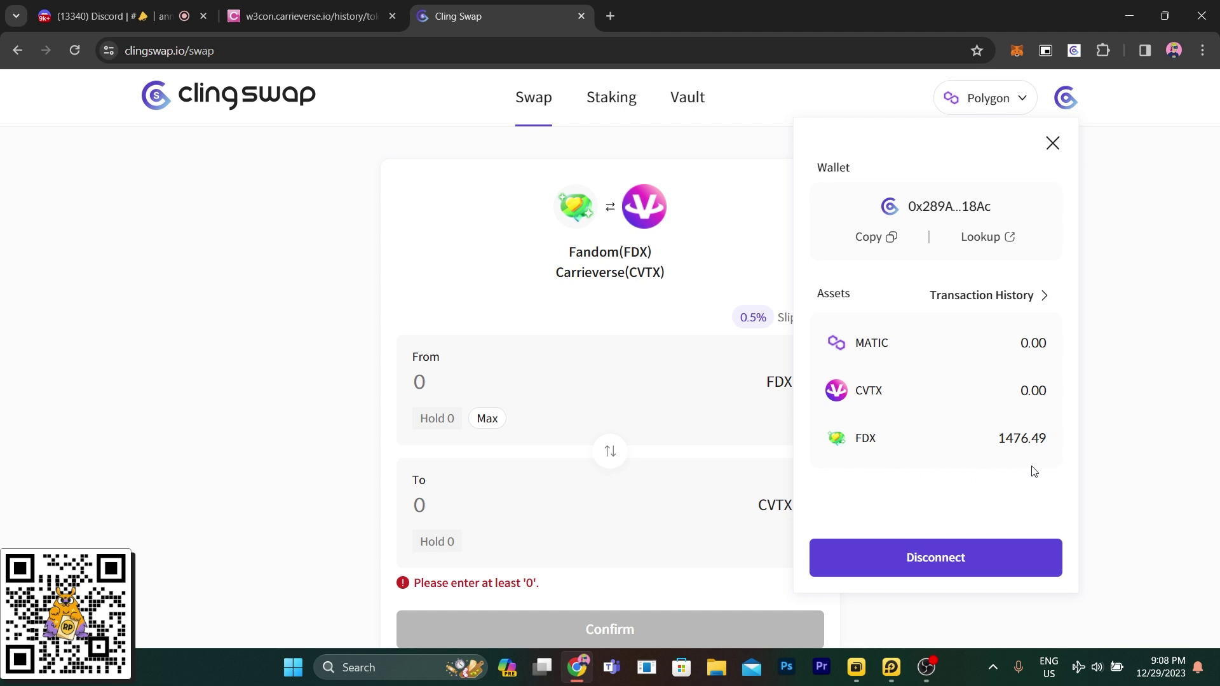
left_click(1108, 431)
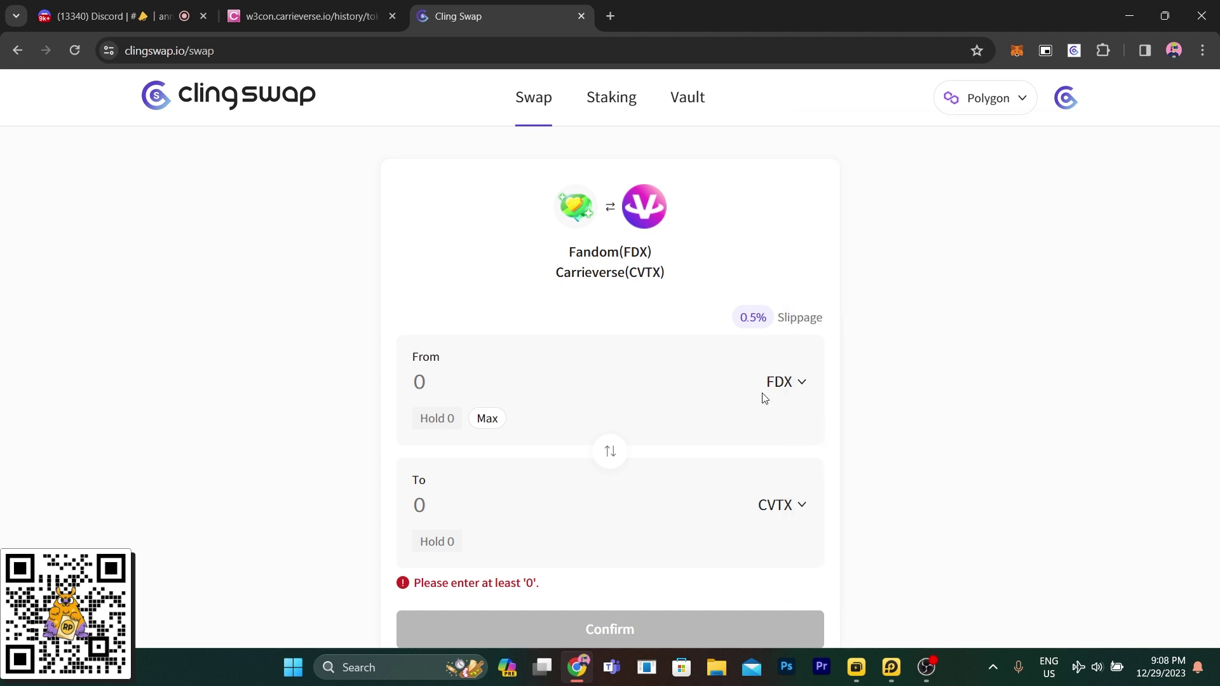
Fill in the maximum FDX amount for the swap to CVTX and check the MATIC balance in the wallet's assets.
left_click(488, 421)
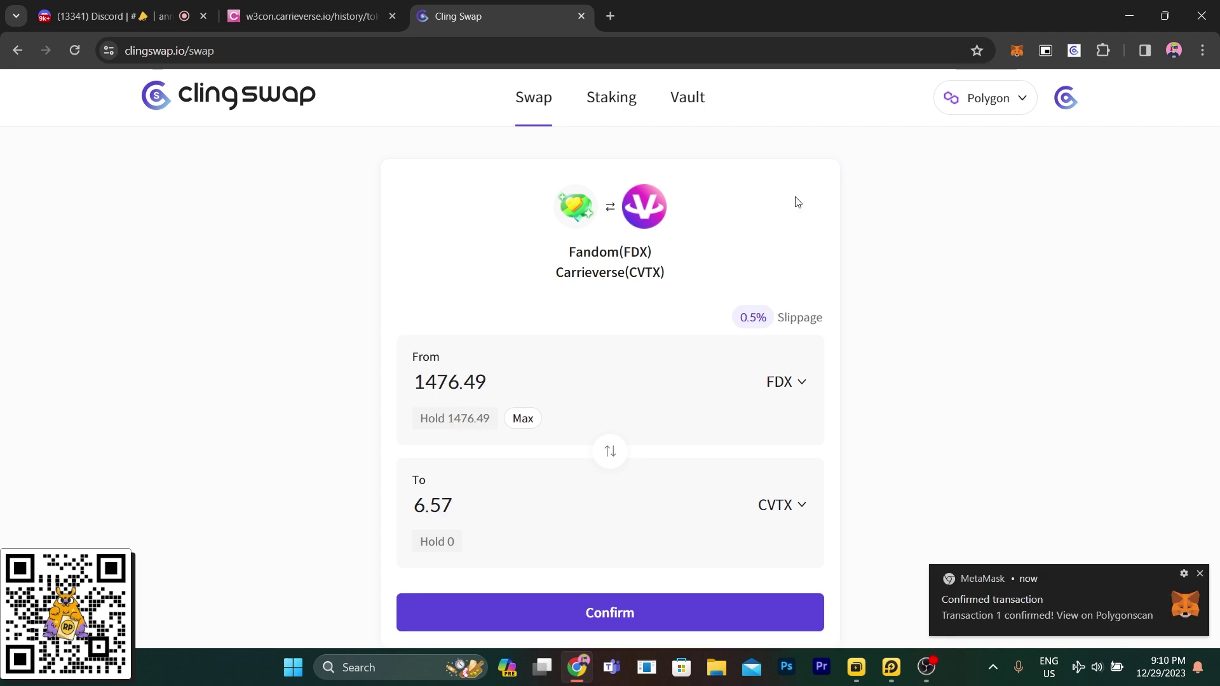
left_click(1068, 99)
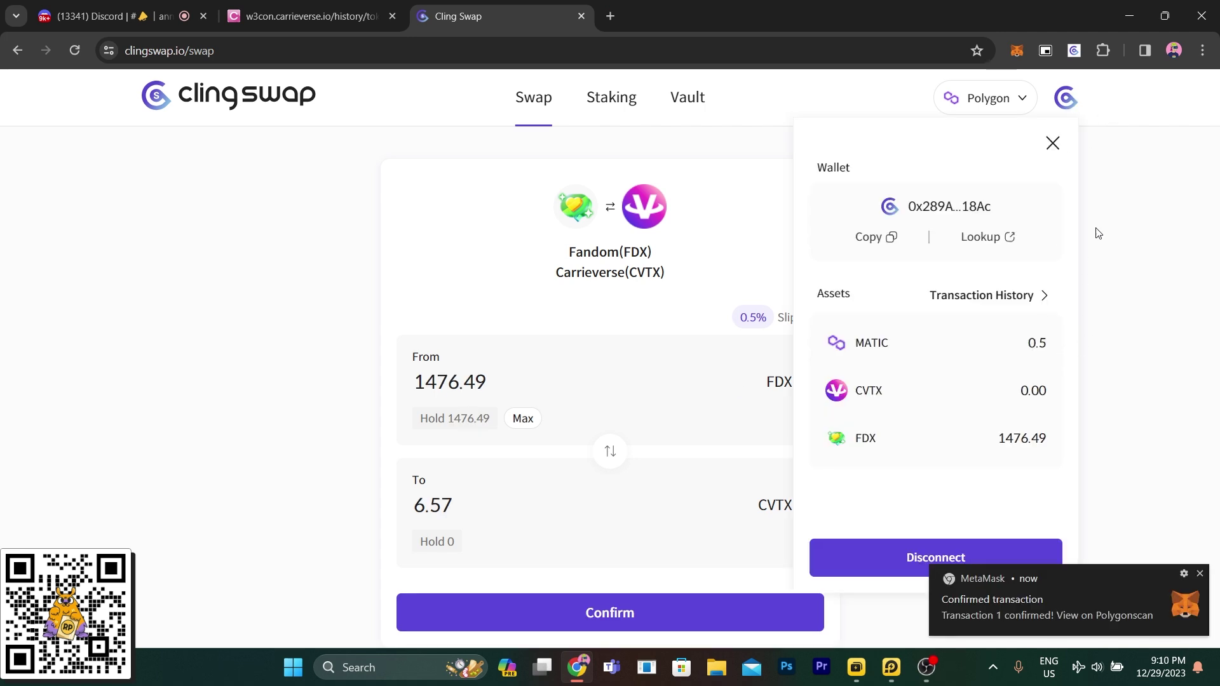
left_click(1056, 146)
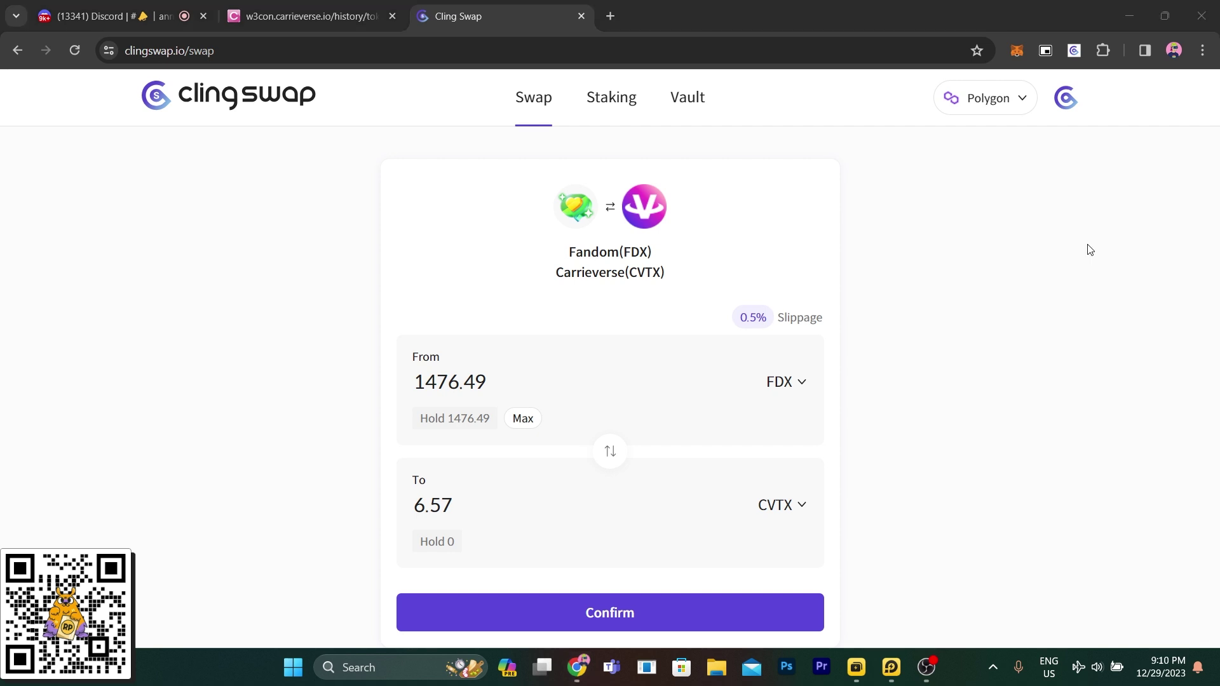
left_click(1068, 108)
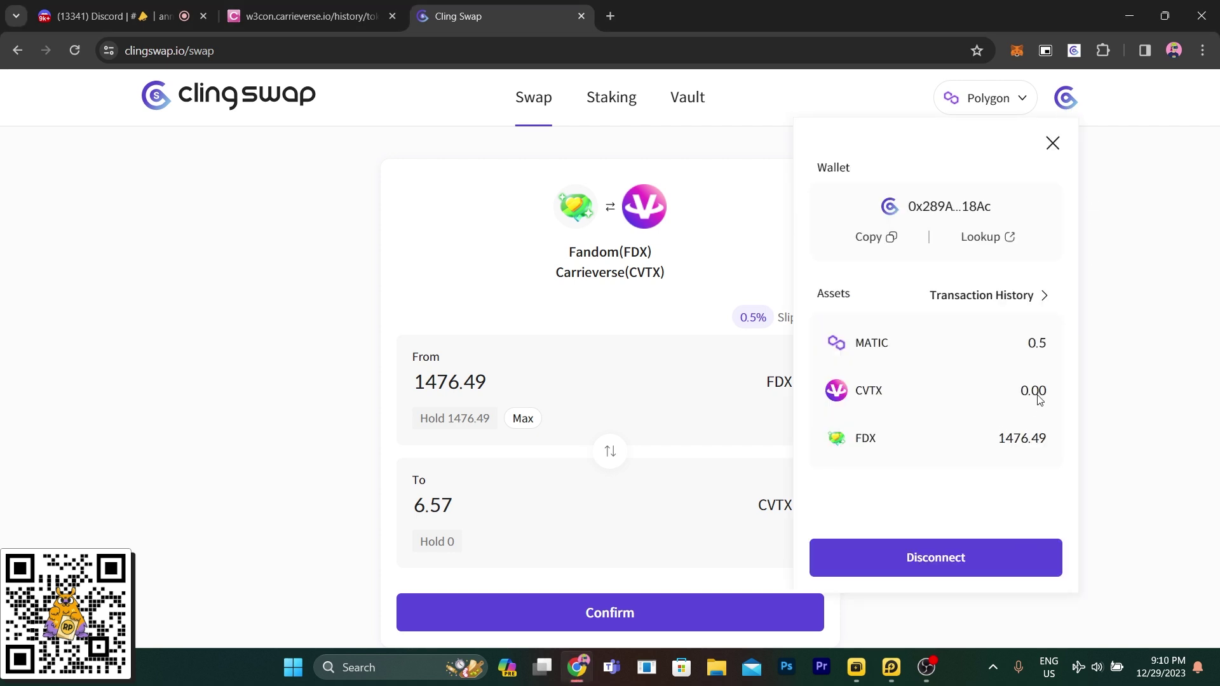
left_click(1152, 370)
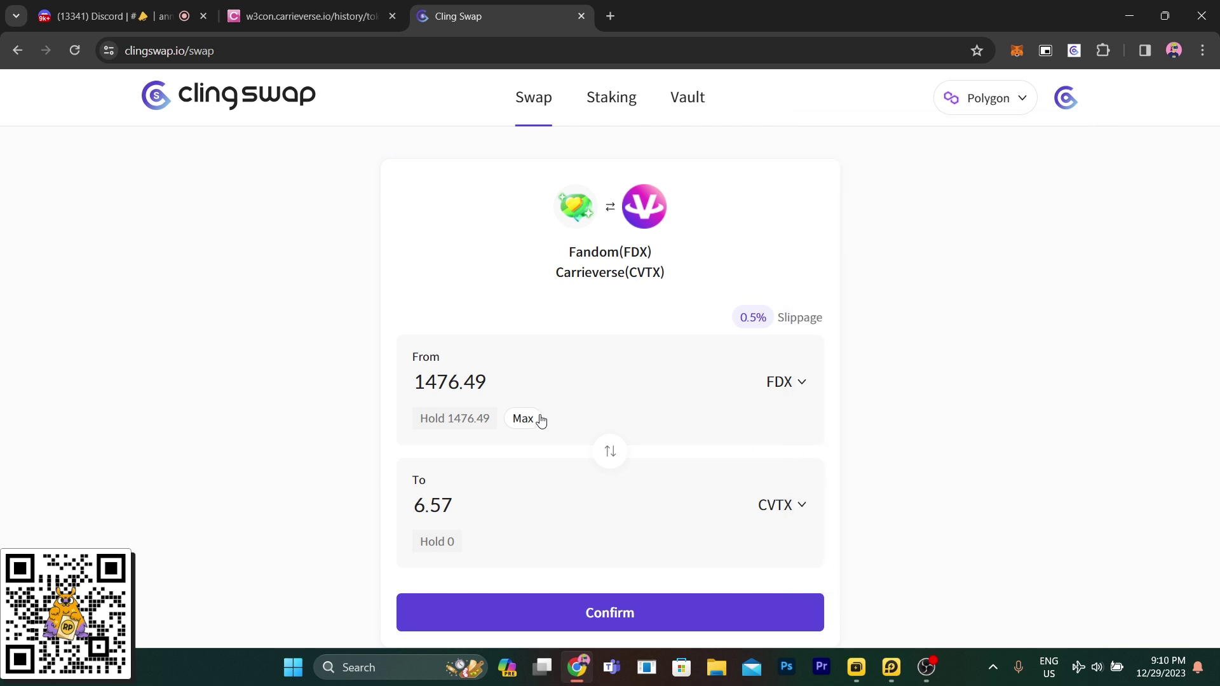
Reload the Cling Swap page and check the wallet's assets again.
left_click(75, 51)
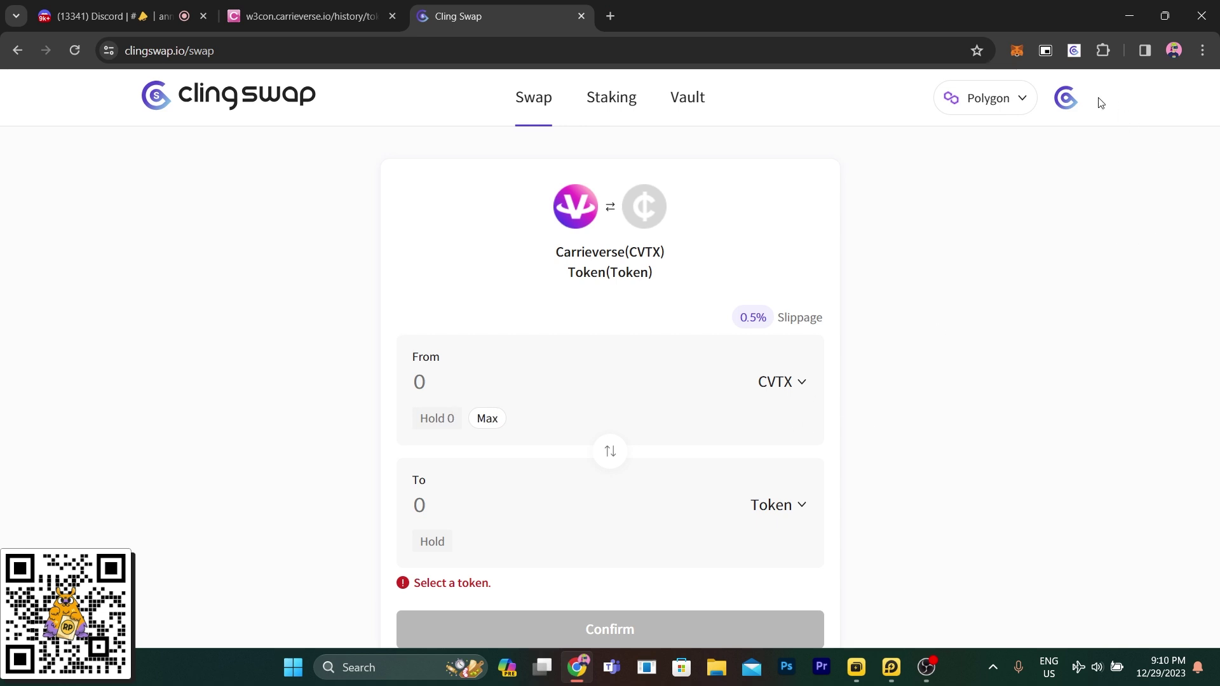
left_click(1068, 101)
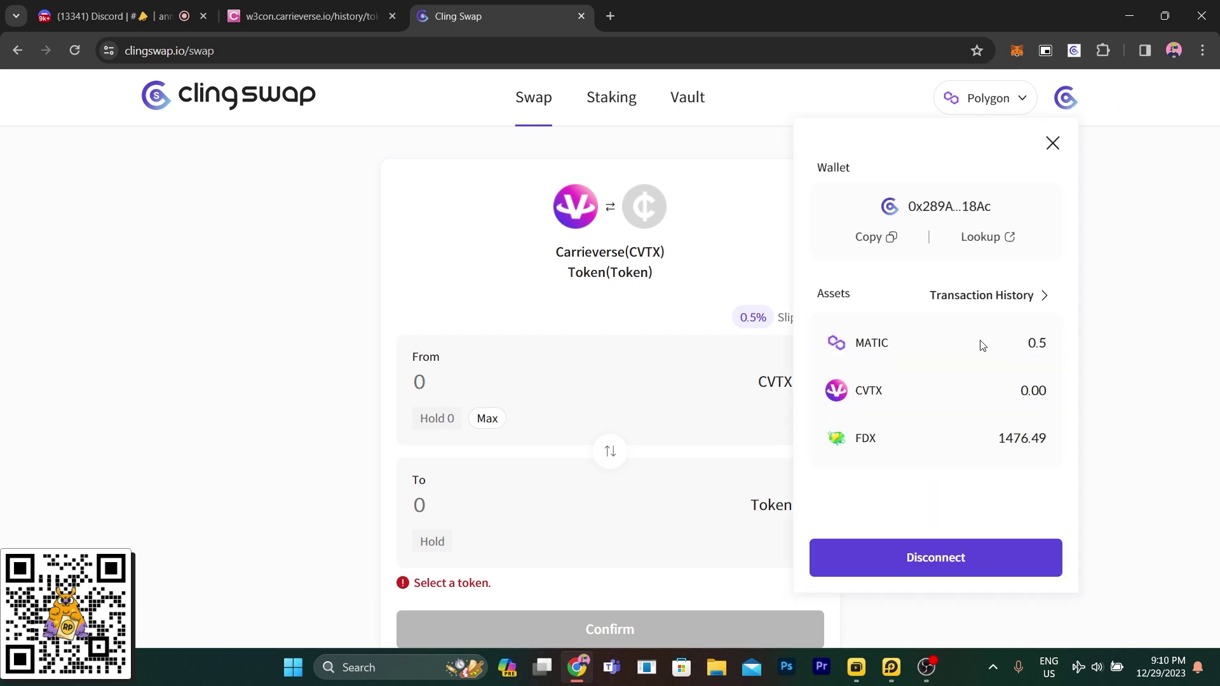
left_click(1168, 305)
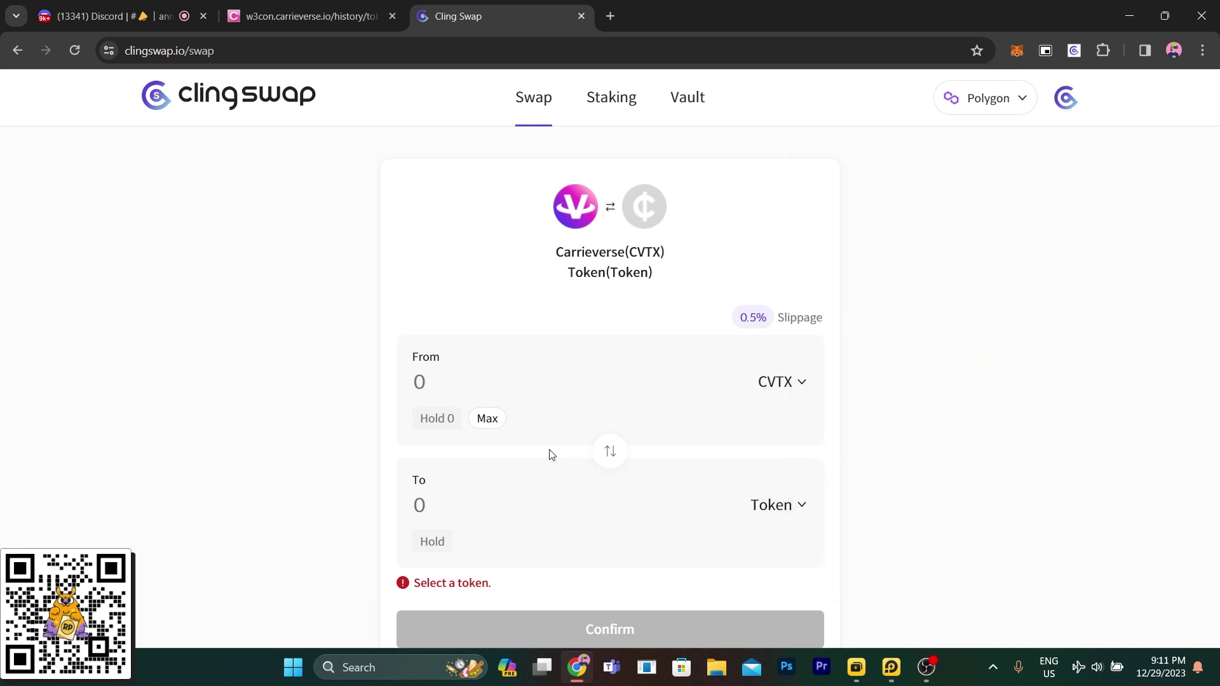
Set up a swap from FDX to CVTX using the maximum FDX balance of 1476.49.
left_click(488, 417)
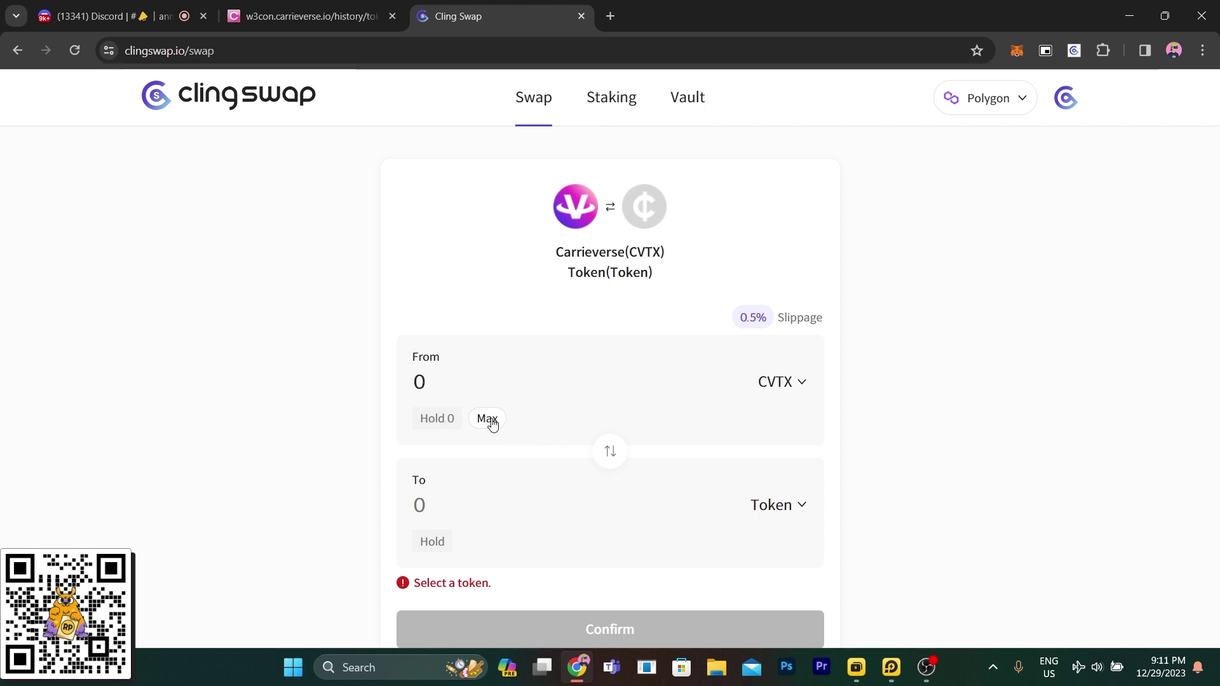
left_click(783, 516)
left_click(686, 324)
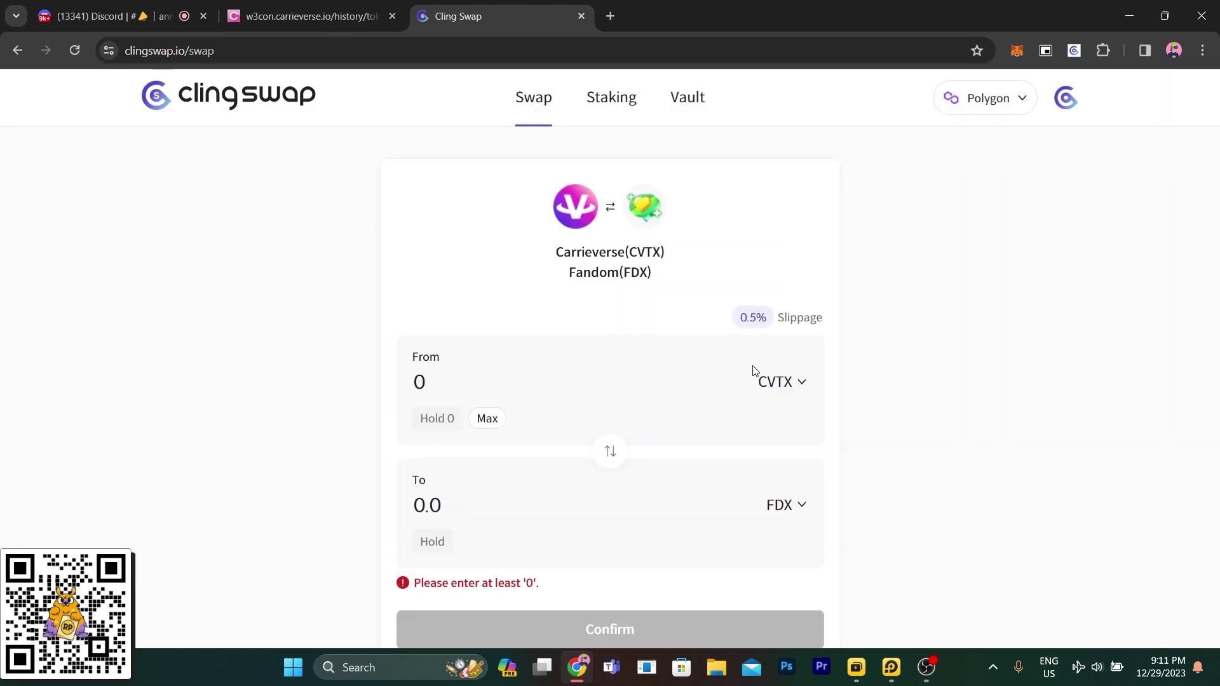
left_click(620, 448)
left_click(516, 421)
Approve access to the FDX token in Cling Wallet and carry out the FDX to CVTX swap.
scroll(710, 399, "down", 2)
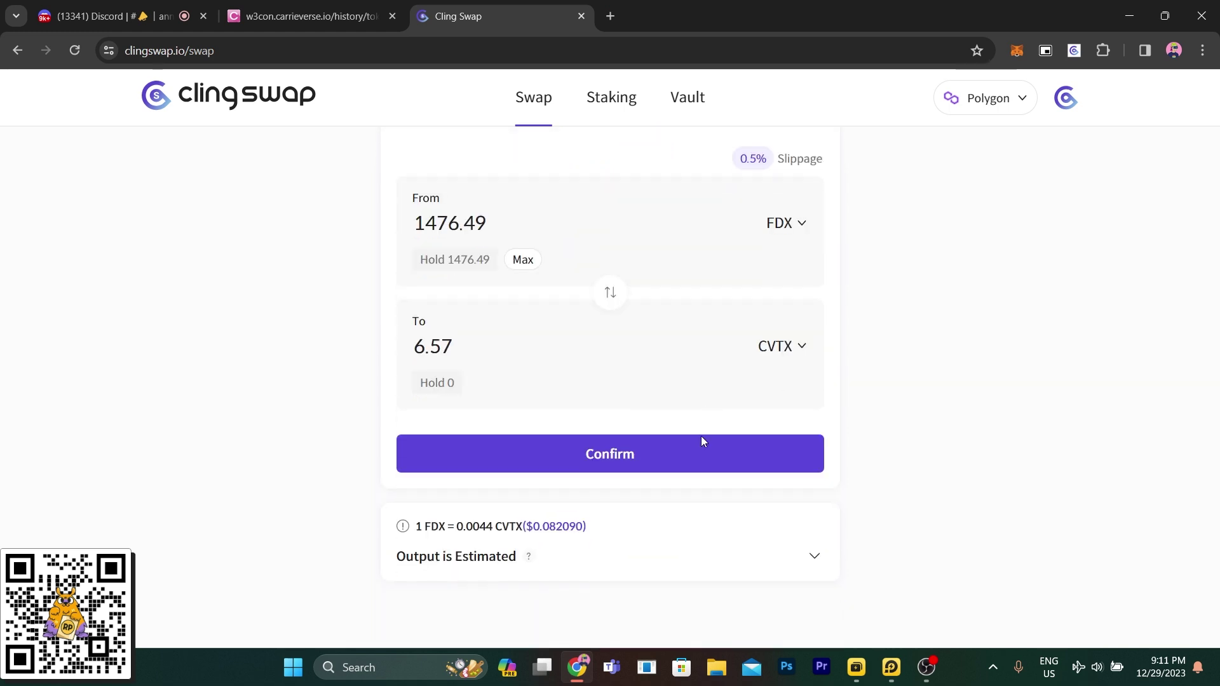
left_click(598, 464)
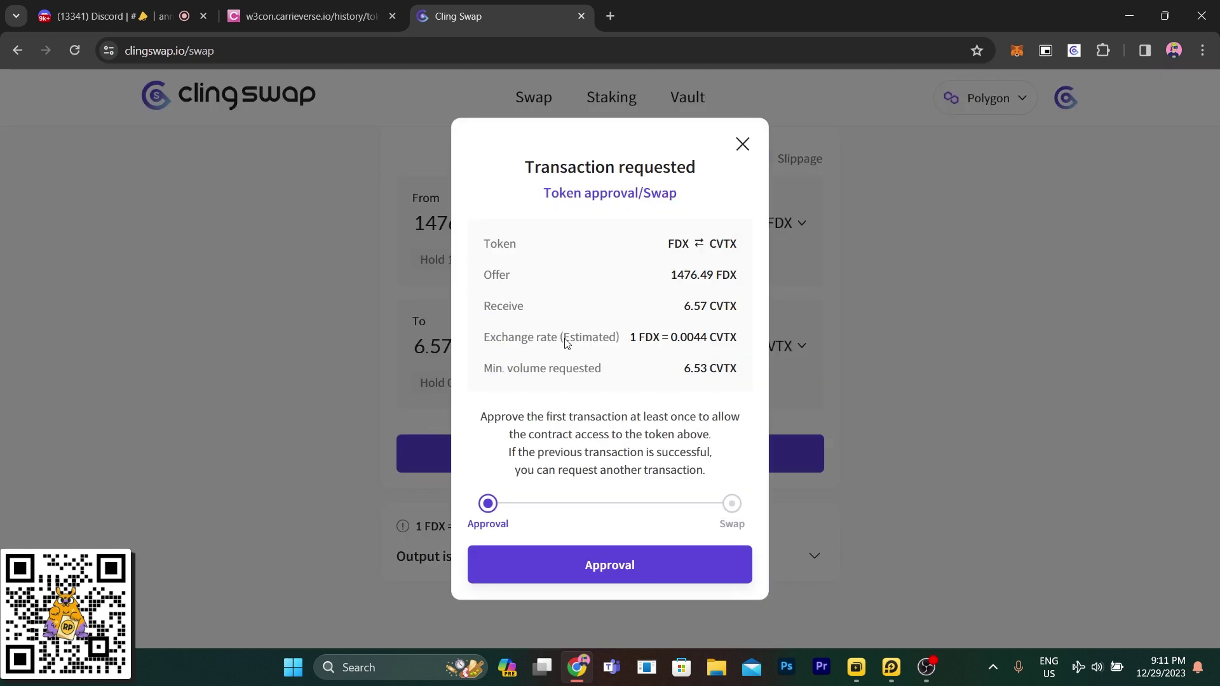
left_click(703, 567)
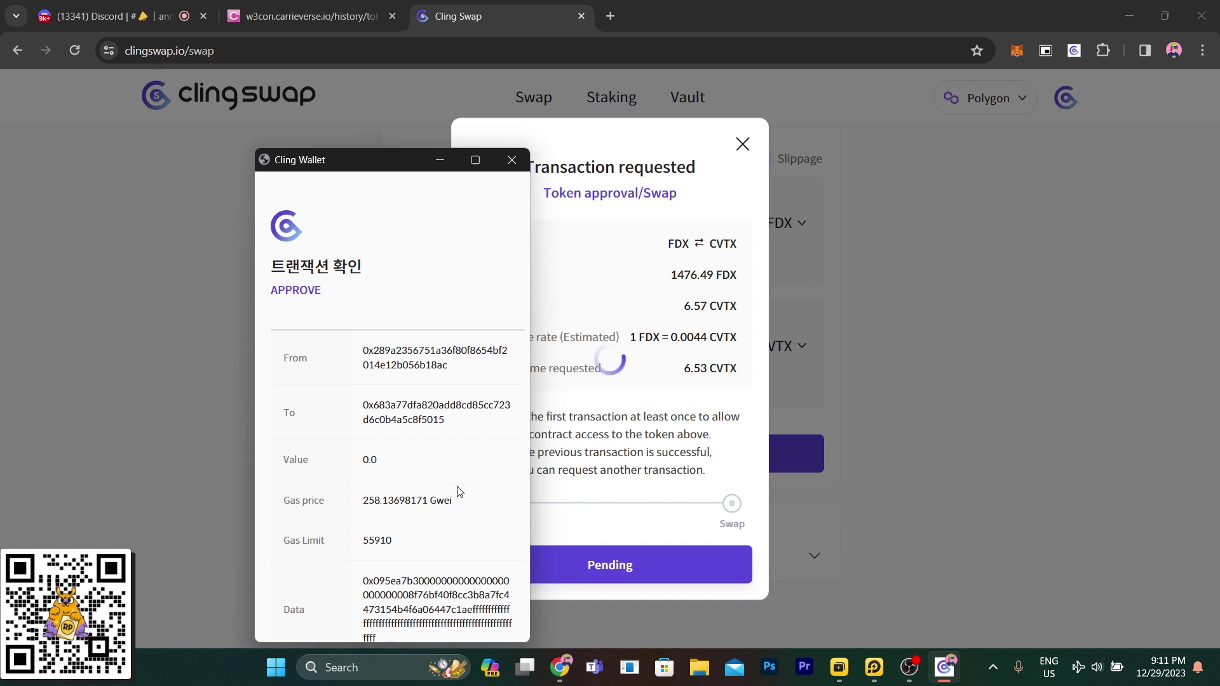
scroll(461, 496, "down", 3)
scroll(460, 492, "down", 1)
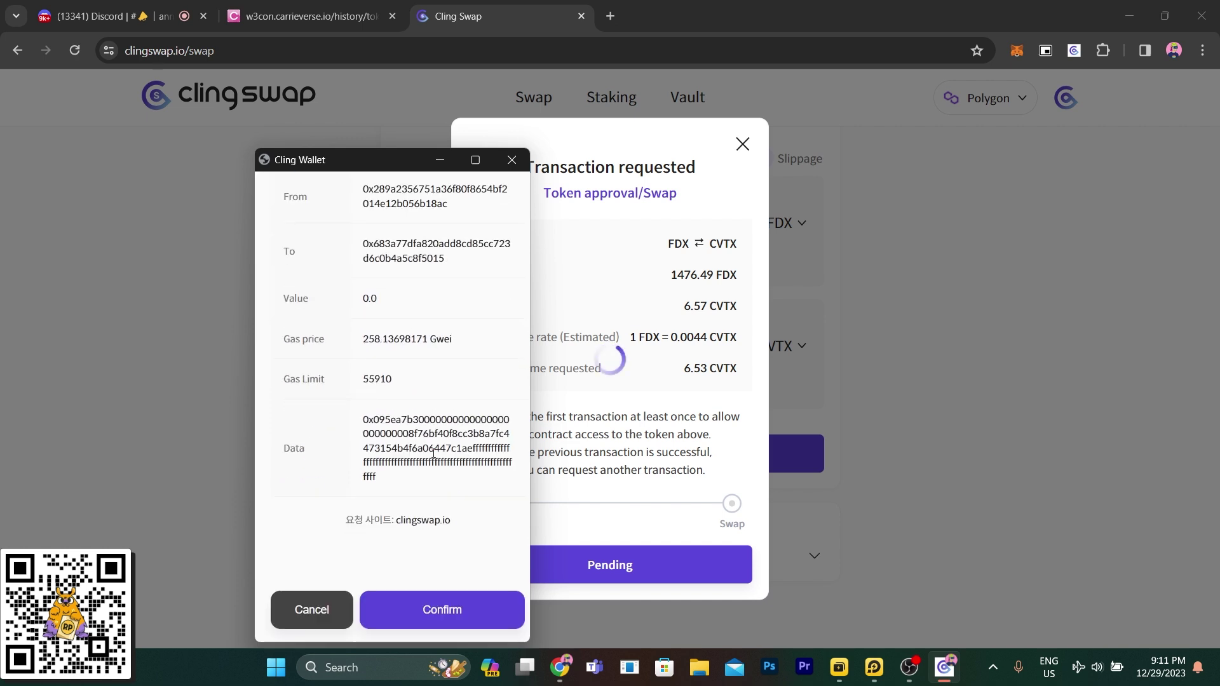
left_click(476, 611)
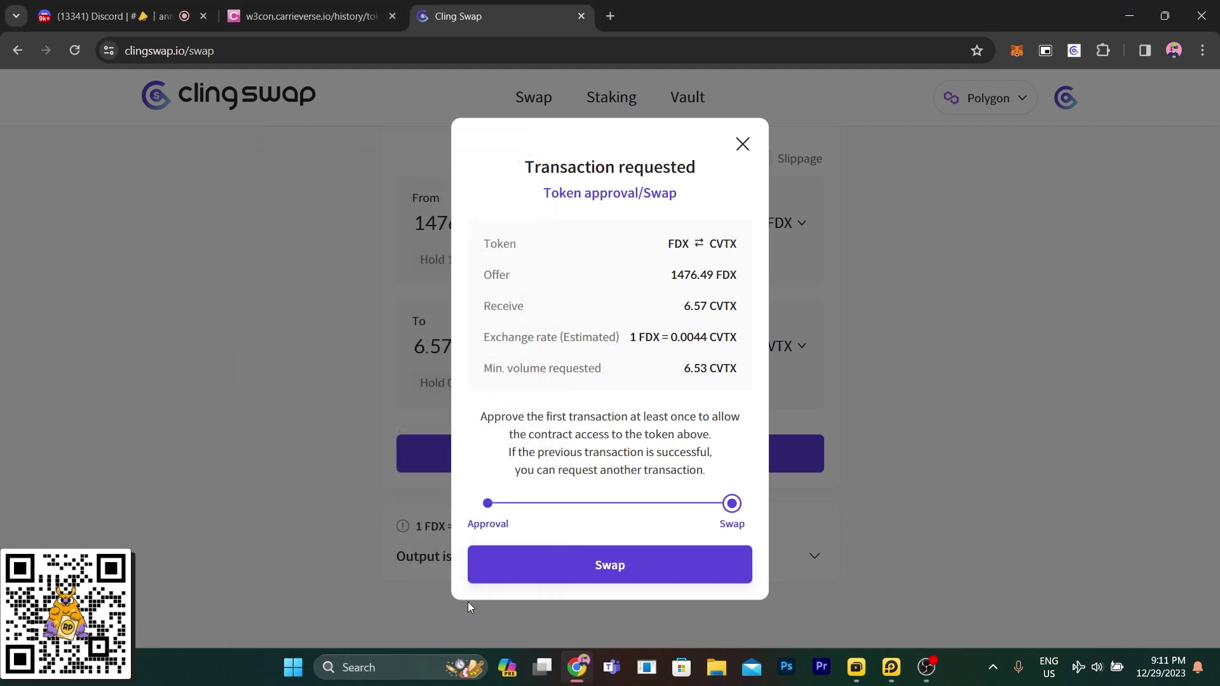
left_click(582, 571)
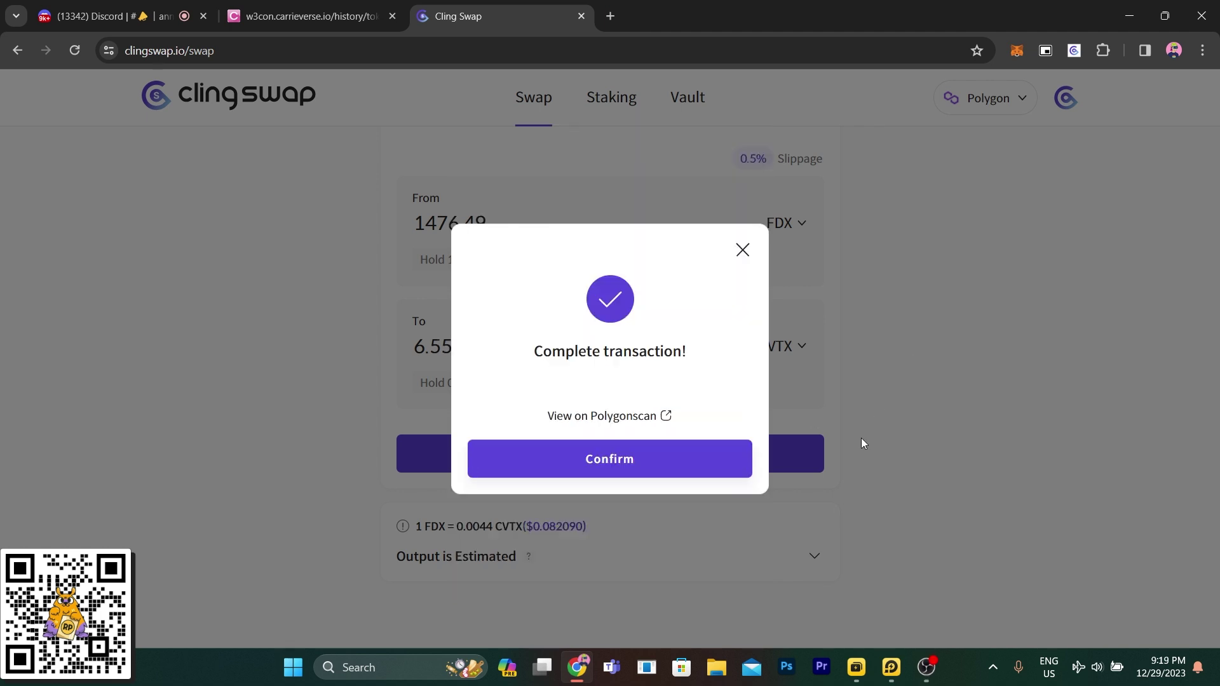
left_click(634, 465)
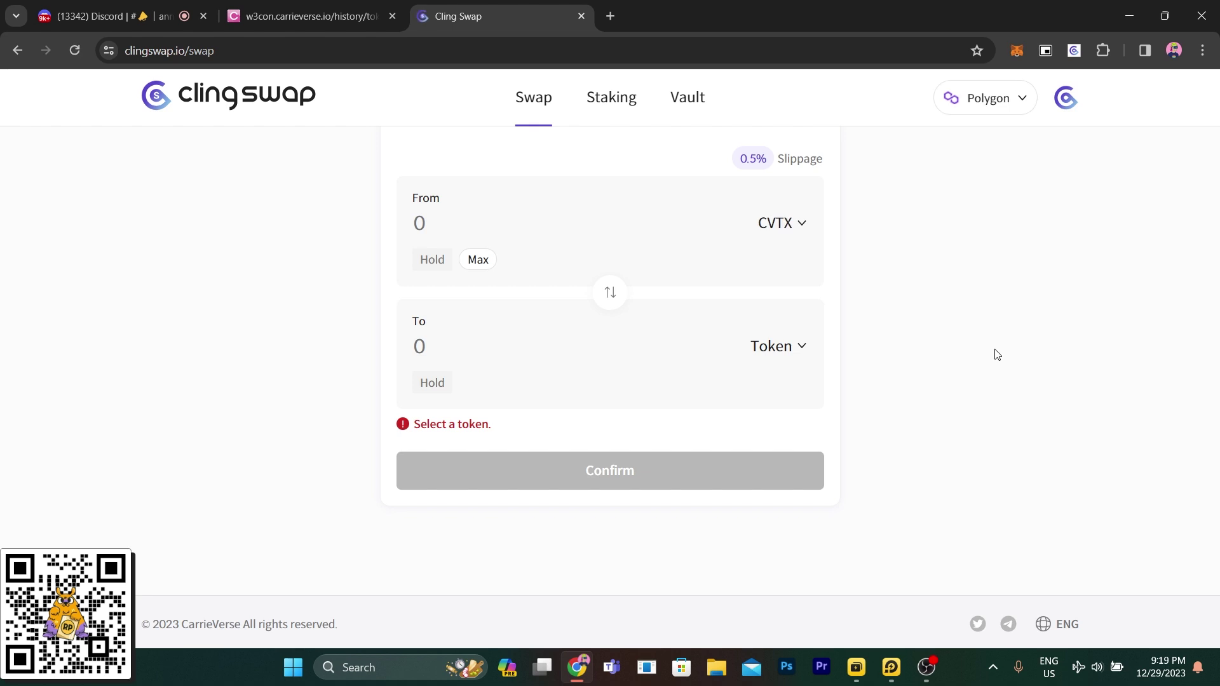
Check the received CVTX in the wallet's assets, reloading the swap page to refresh the balances.
left_click(1067, 104)
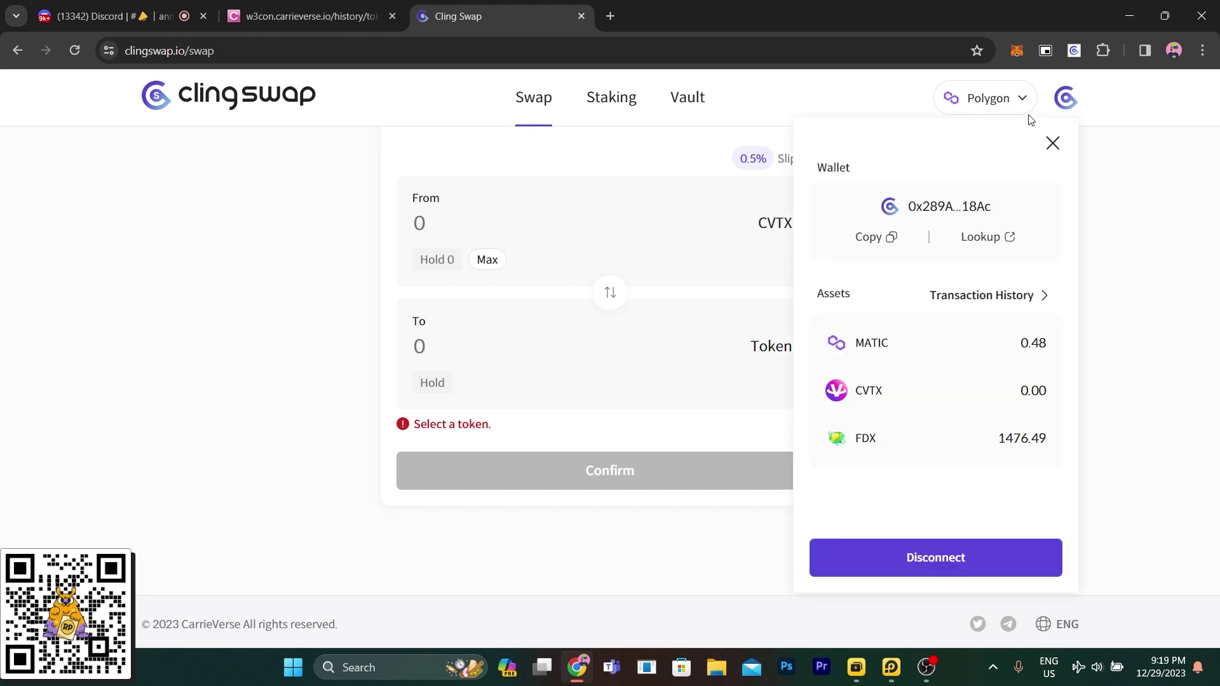
left_click(1052, 147)
left_click(72, 52)
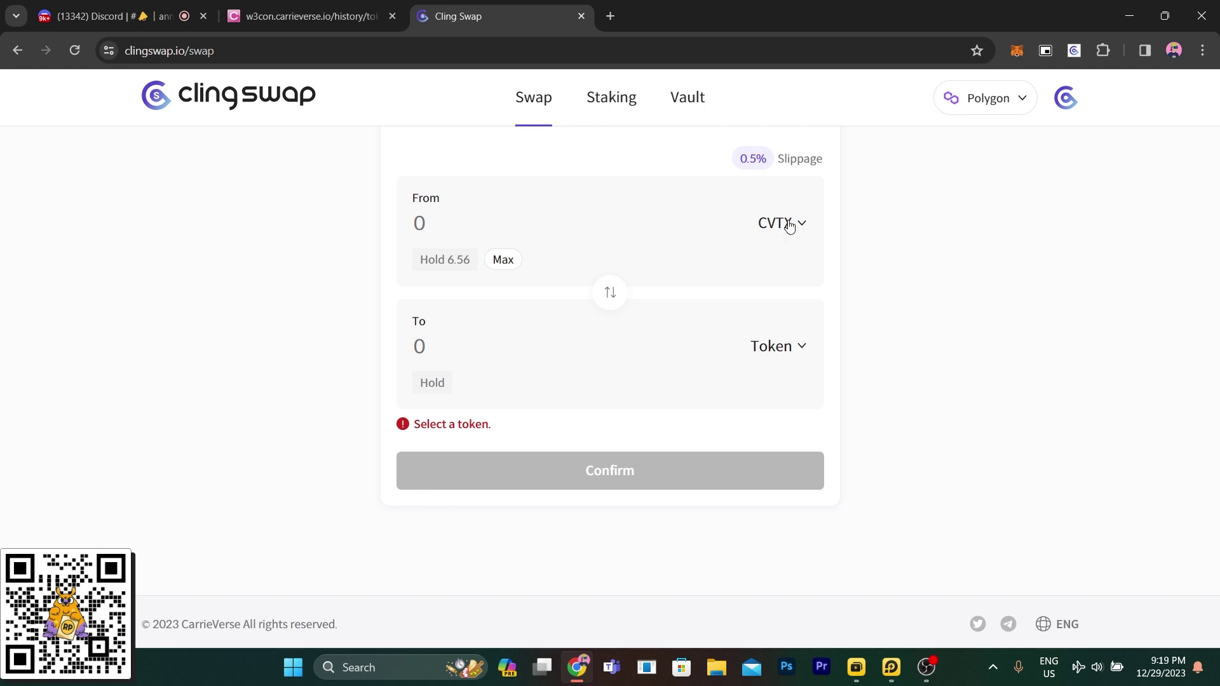
left_click(498, 262)
left_click(1068, 99)
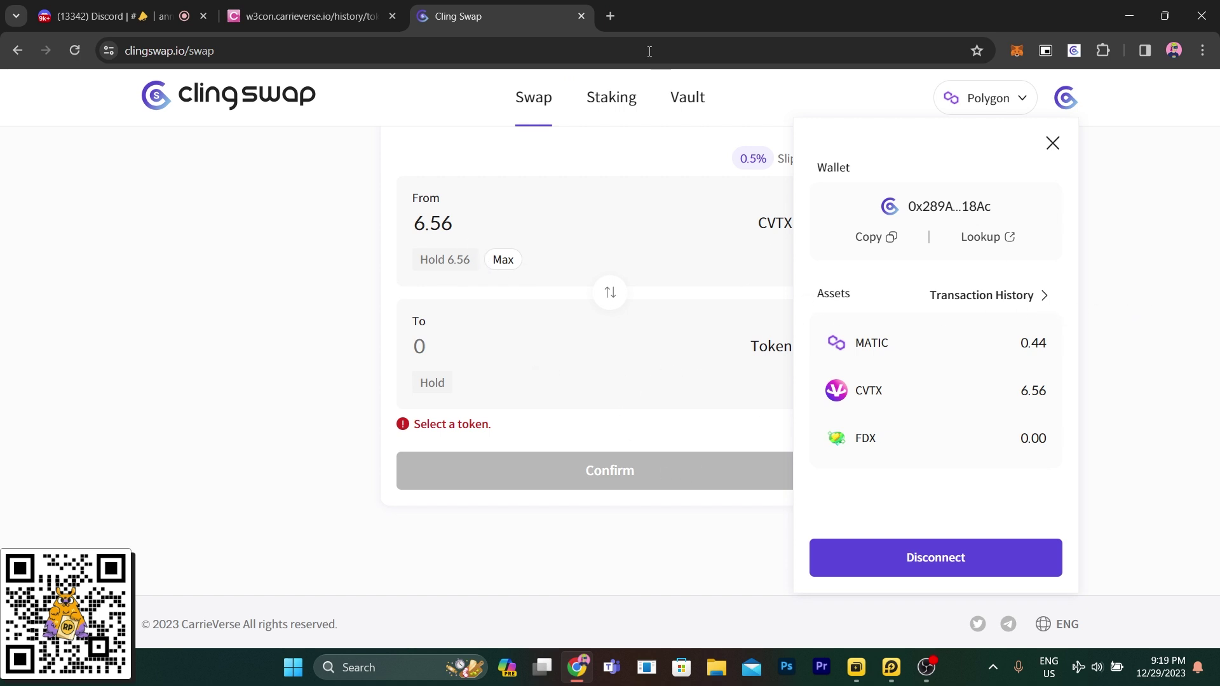
Look up the Carrieverse (CVTX) price on CoinMarketCap in a new tab and browse to its markets section.
left_click(610, 15)
type("c")
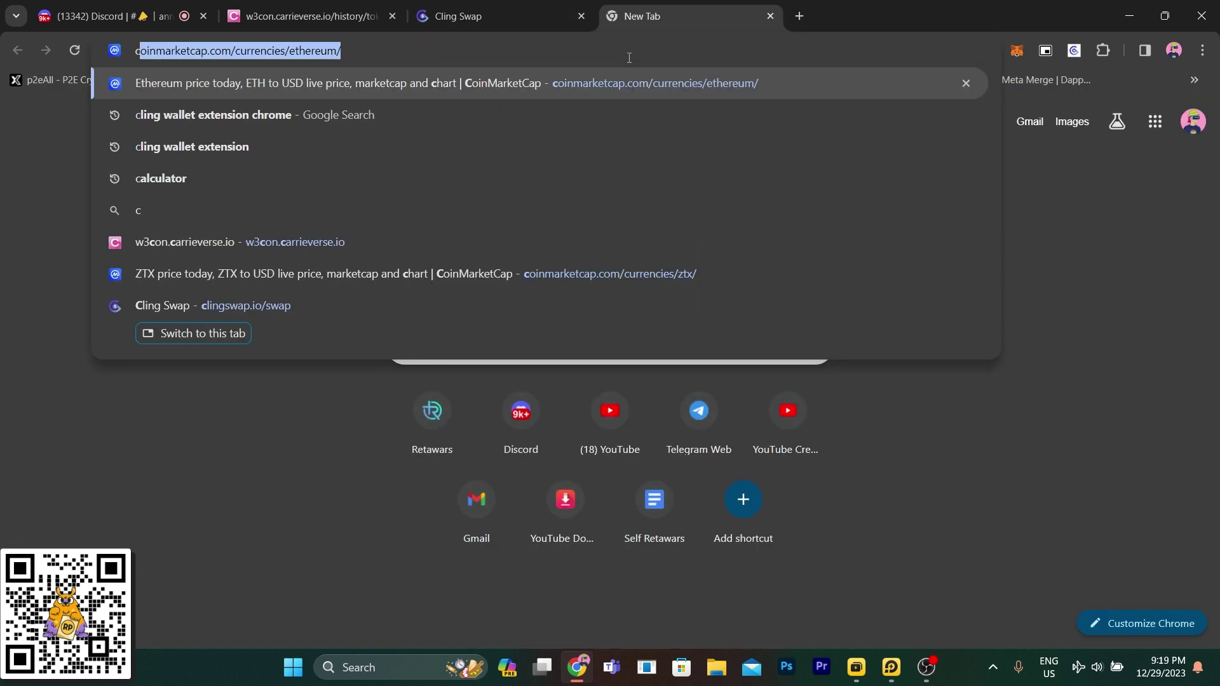
type("vtx")
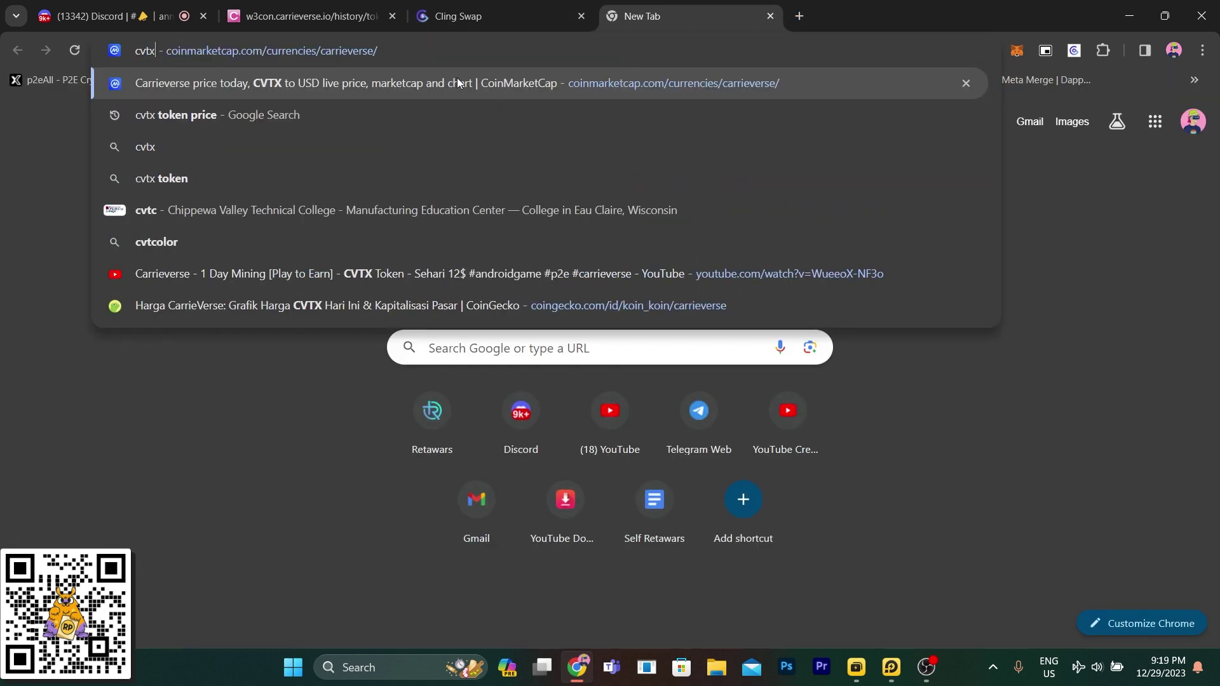
left_click(376, 82)
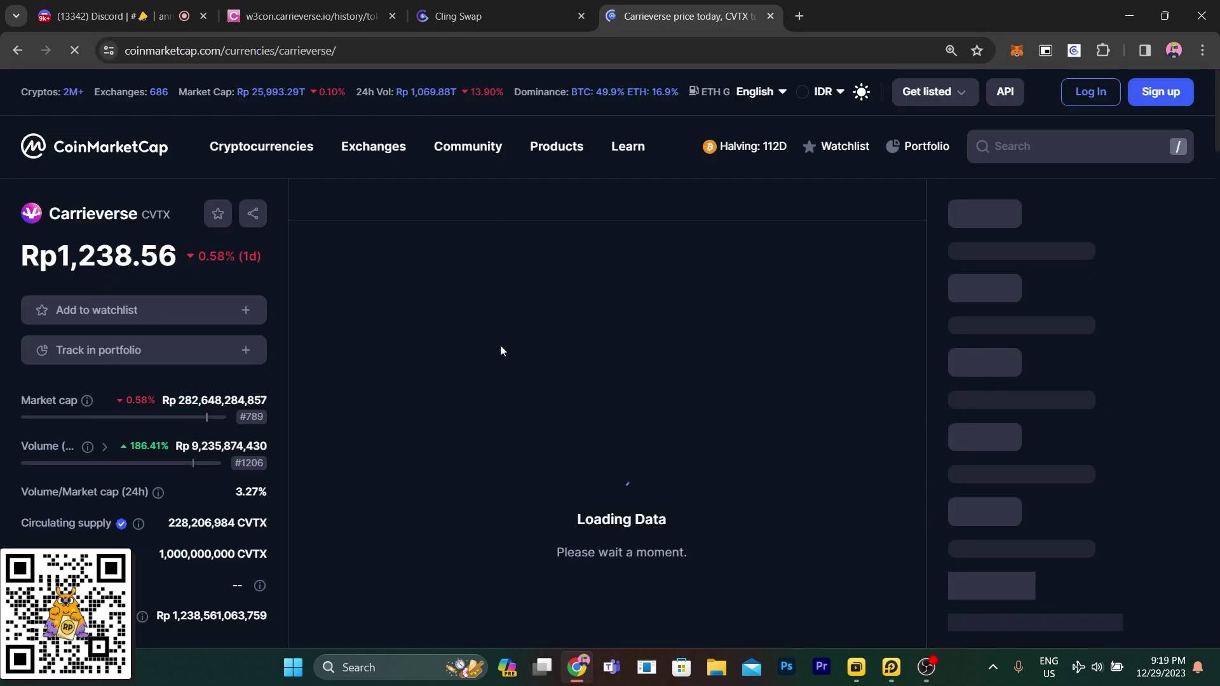
scroll(577, 346, "down", 10)
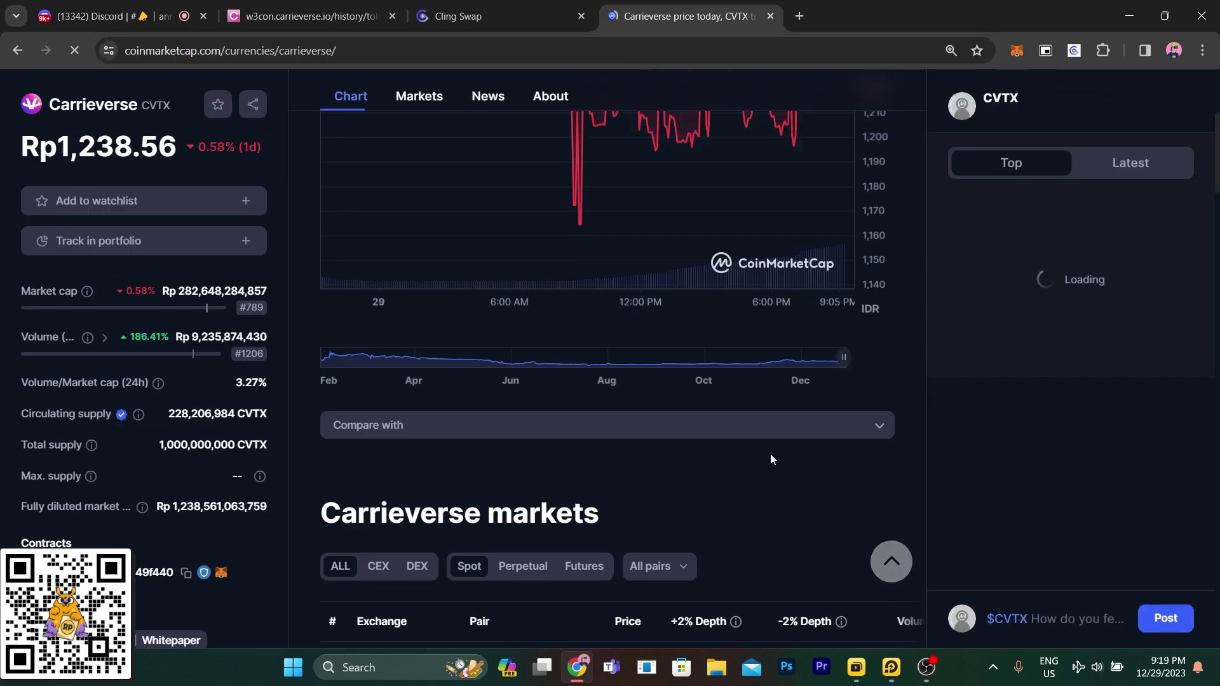